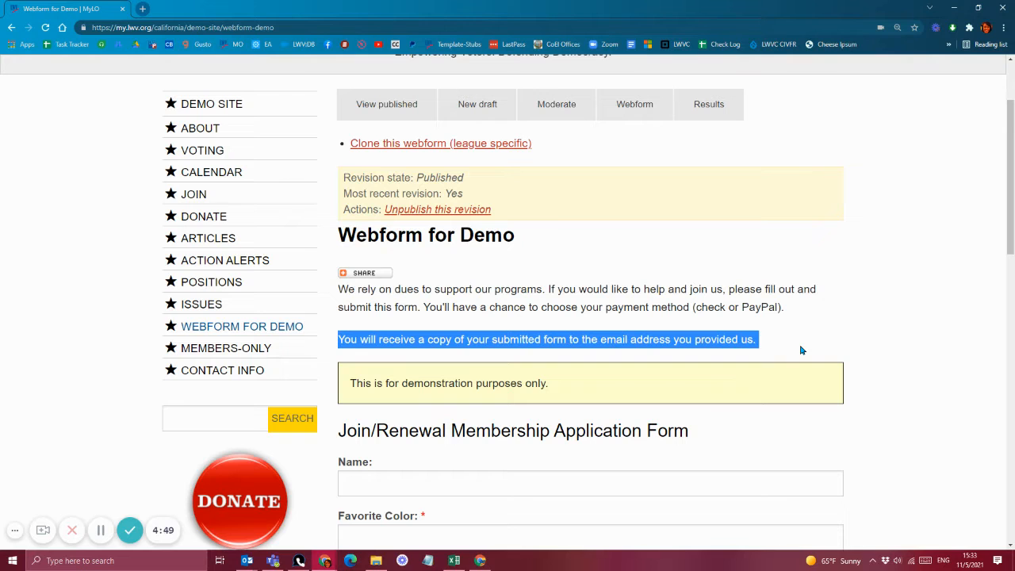
Examine the membership application form on the Webform for Demo page, focusing on its prefilled Email field
left_click(788, 345)
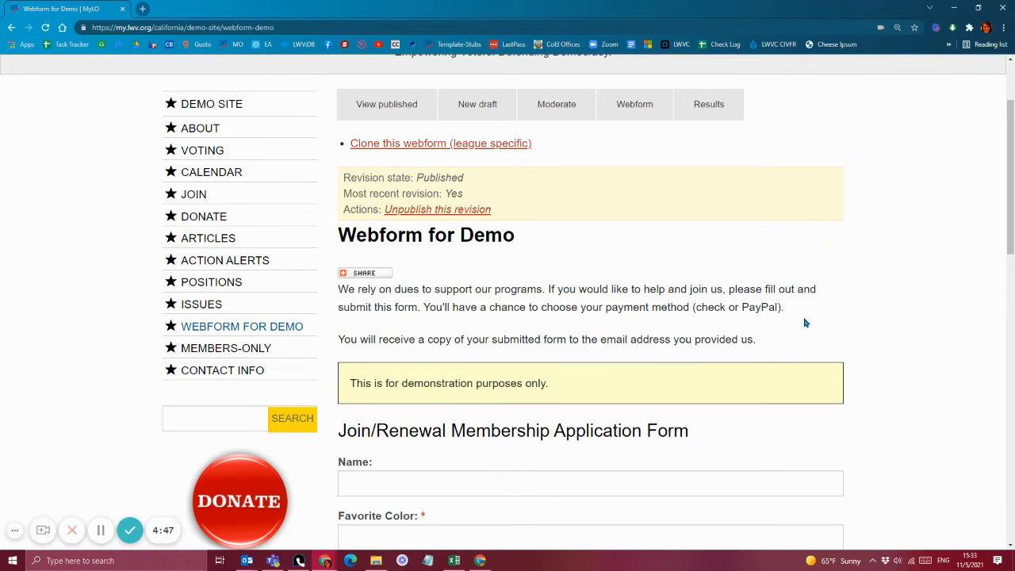
scroll(804, 322, "down", 4)
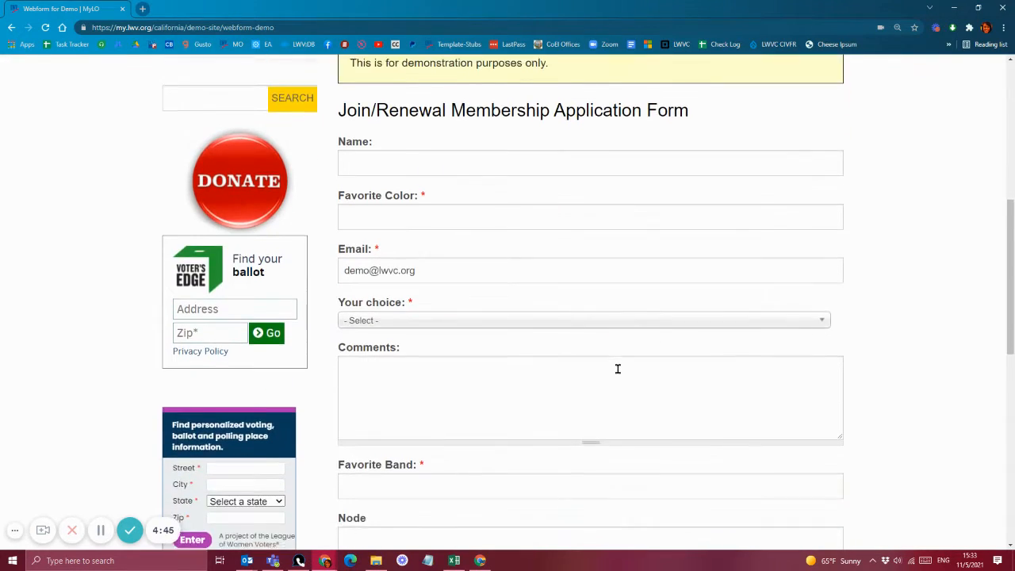
scroll(618, 369, "down", 1)
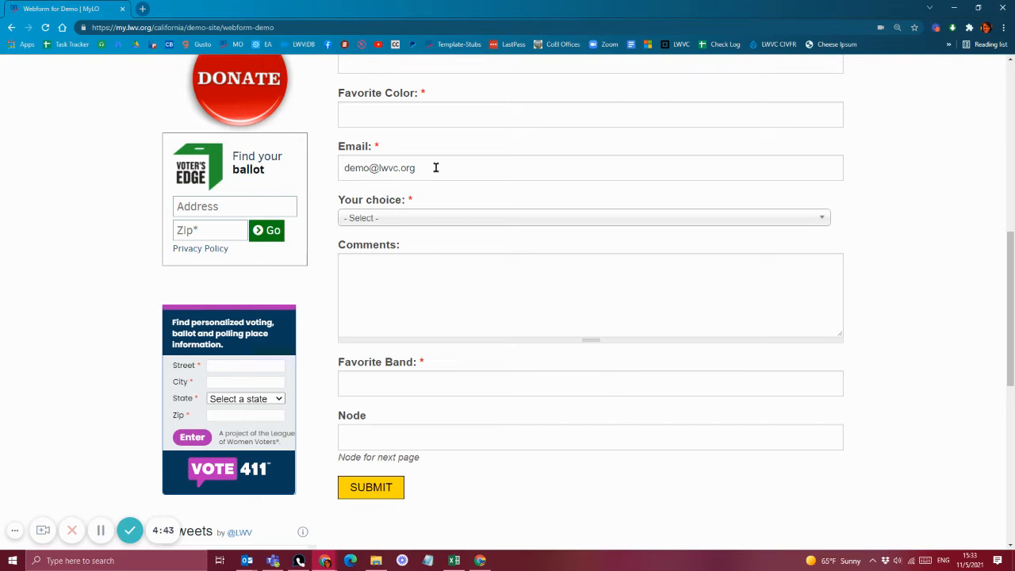
triple_click(435, 167)
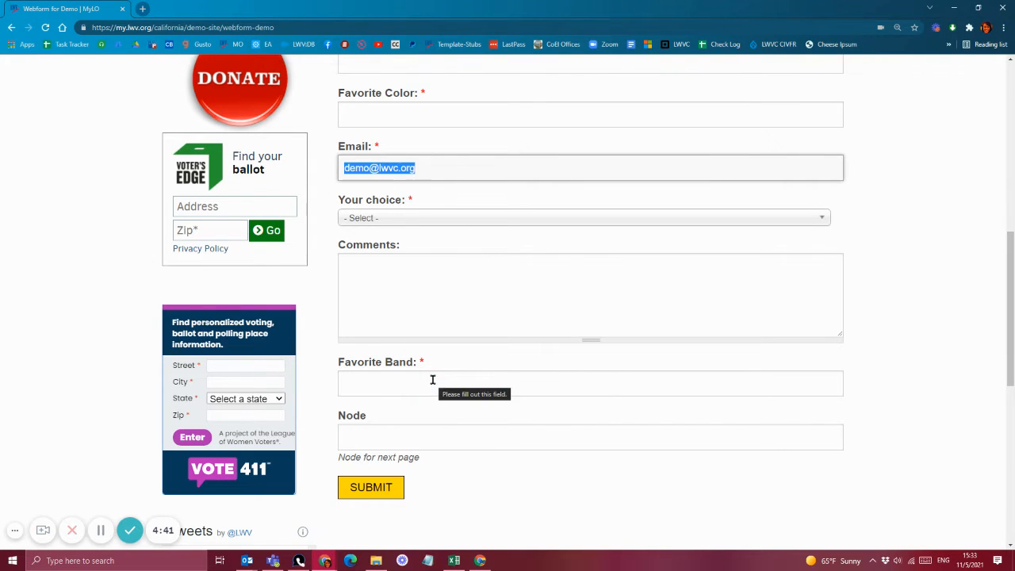
scroll(888, 374, "up", 2)
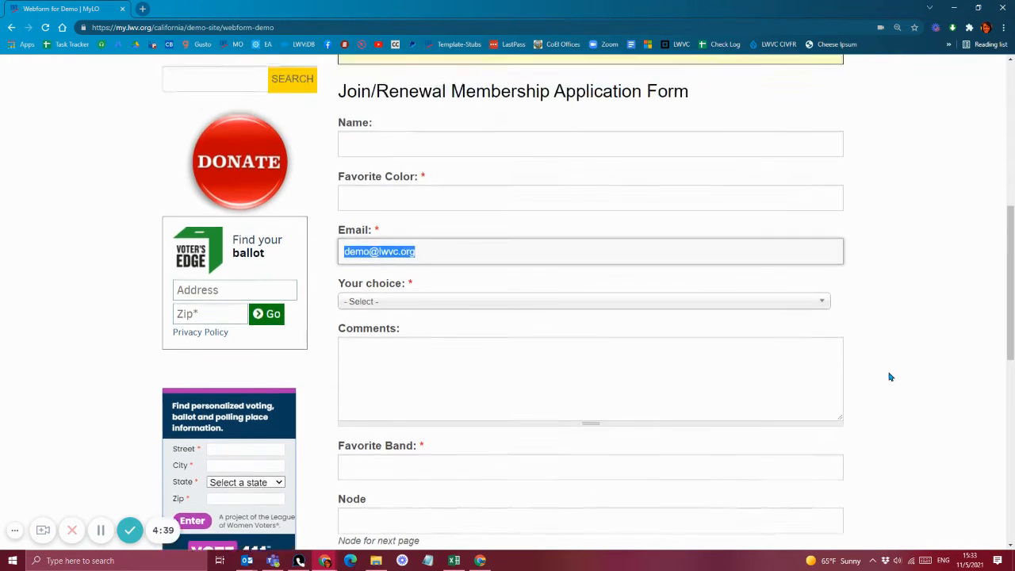
left_click(460, 380)
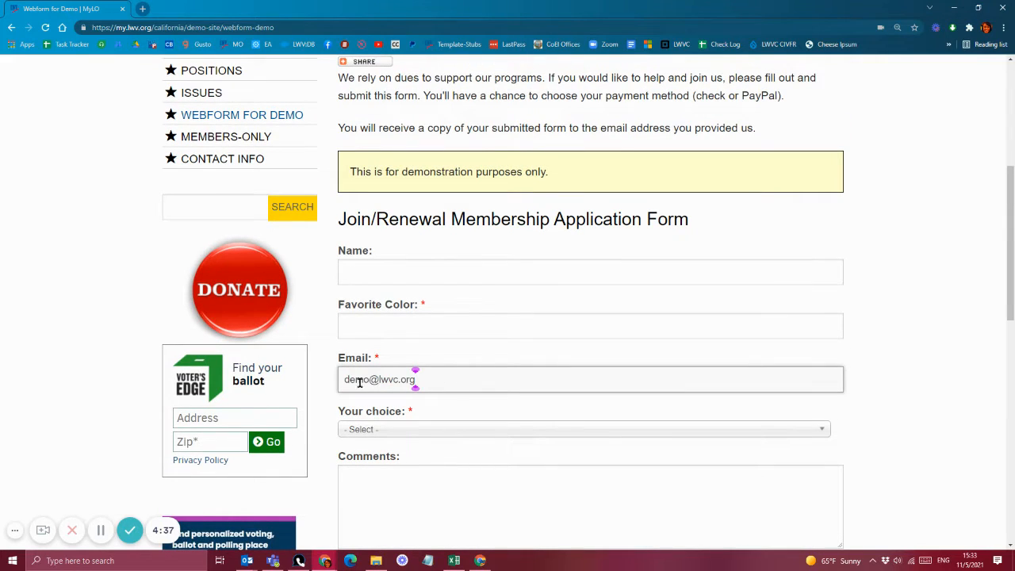
left_click_drag(346, 380, 454, 381)
left_click(464, 378)
left_click_drag(343, 381, 463, 378)
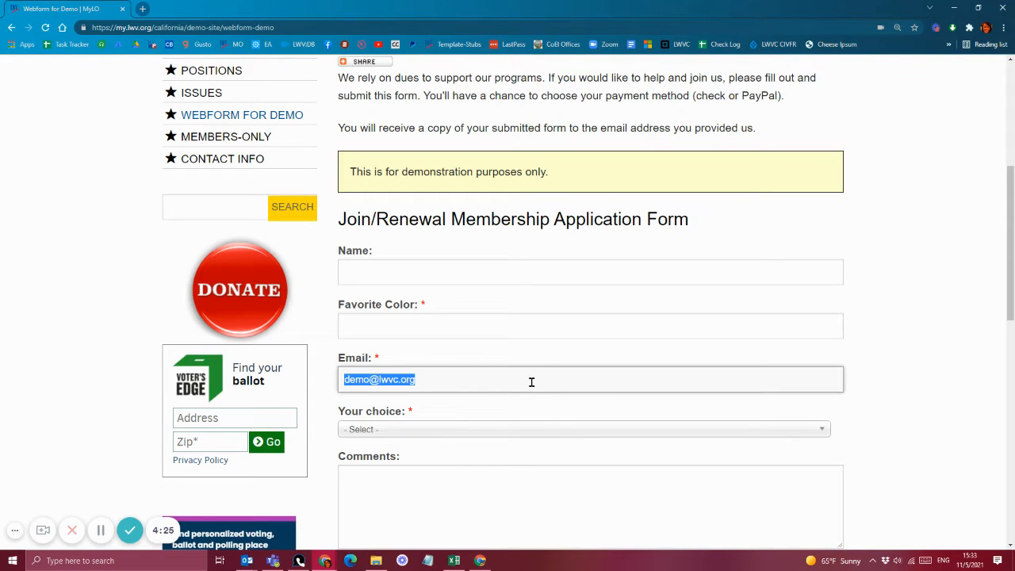
left_click(587, 387)
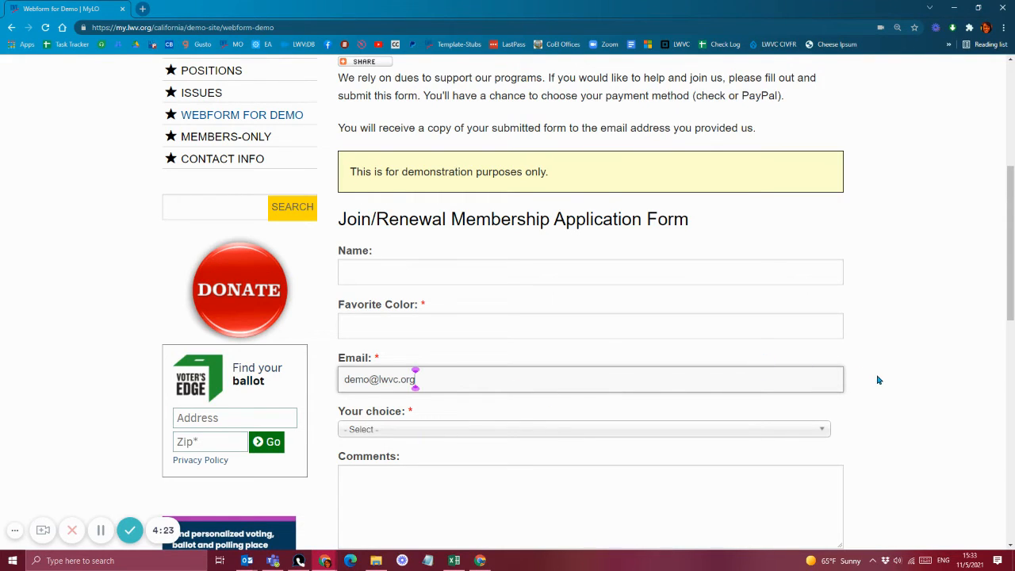
scroll(877, 379, "up", 3)
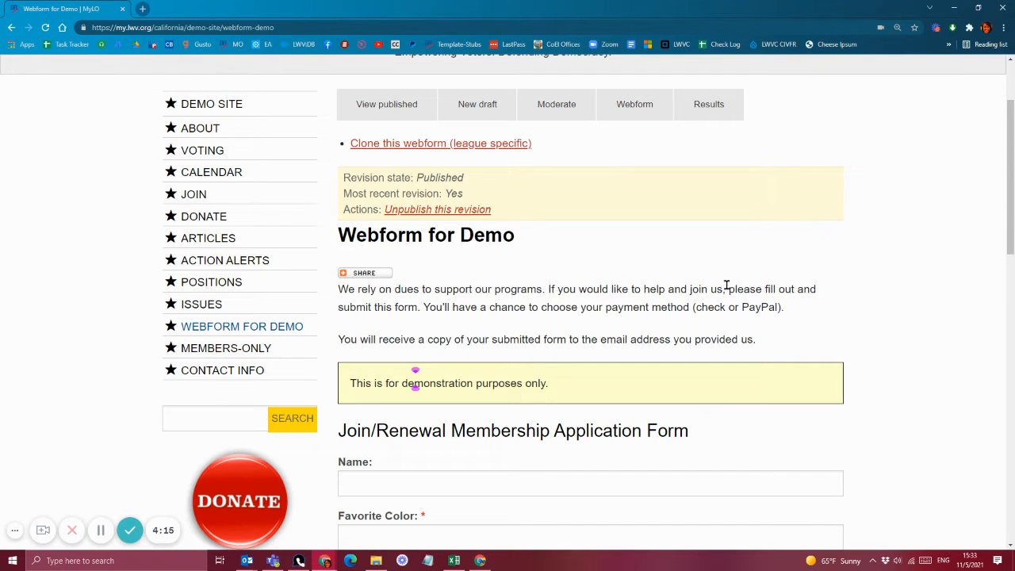
Open the form components list of the Webform for Demo and check the component type of the Email field
left_click(633, 115)
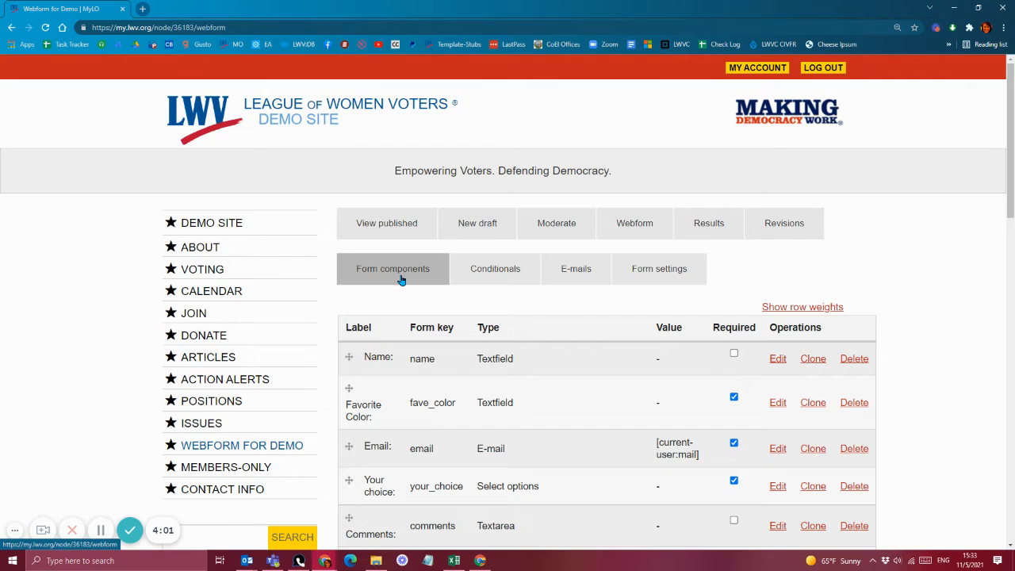
scroll(402, 279, "down", 2)
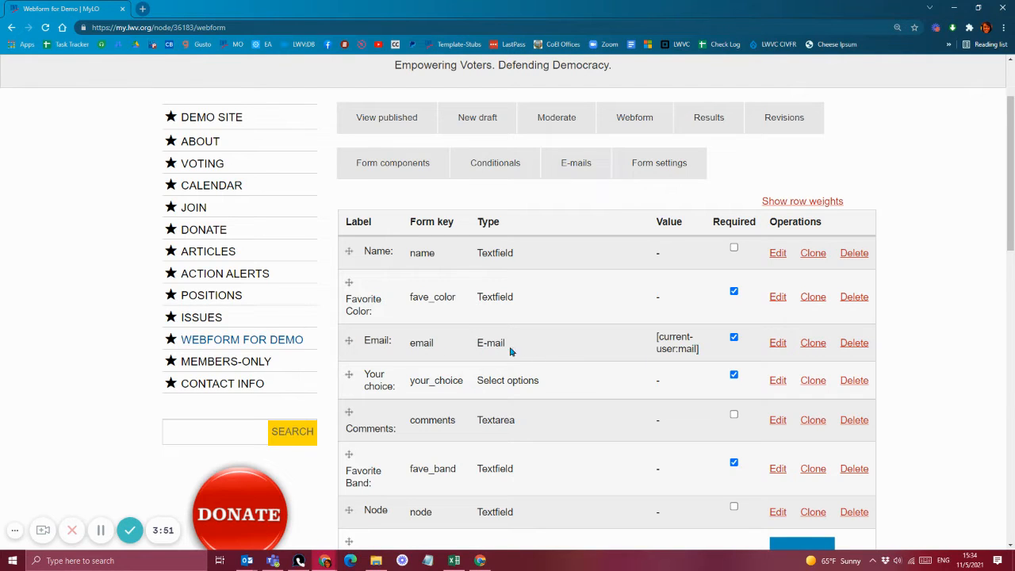
left_click_drag(475, 347, 523, 350)
left_click(553, 350)
scroll(554, 350, "down", 1)
scroll(555, 350, "down", 2)
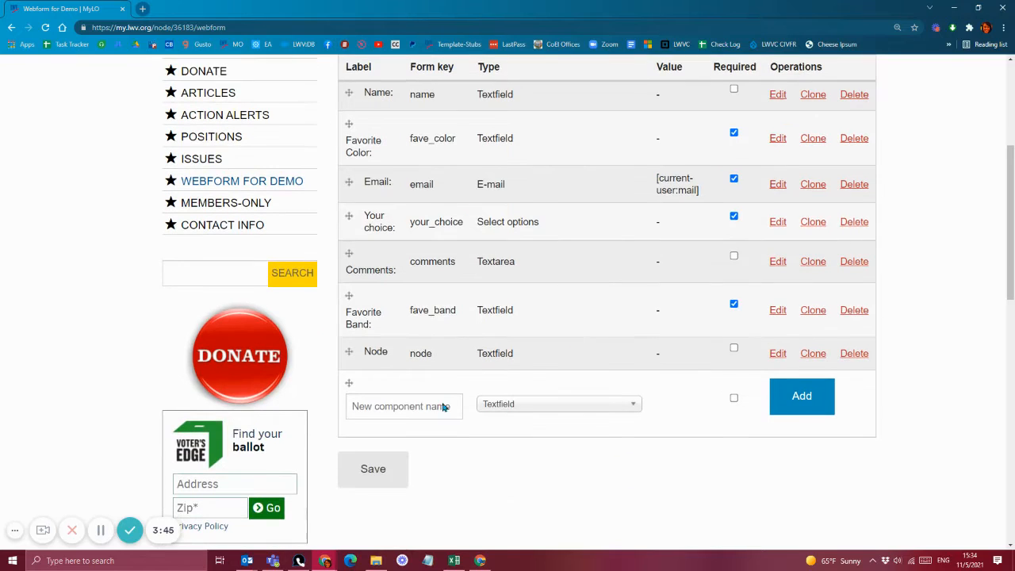
Add a required component named "Secondary Email:" of type E-mail to the webform
left_click(388, 406)
type("Se")
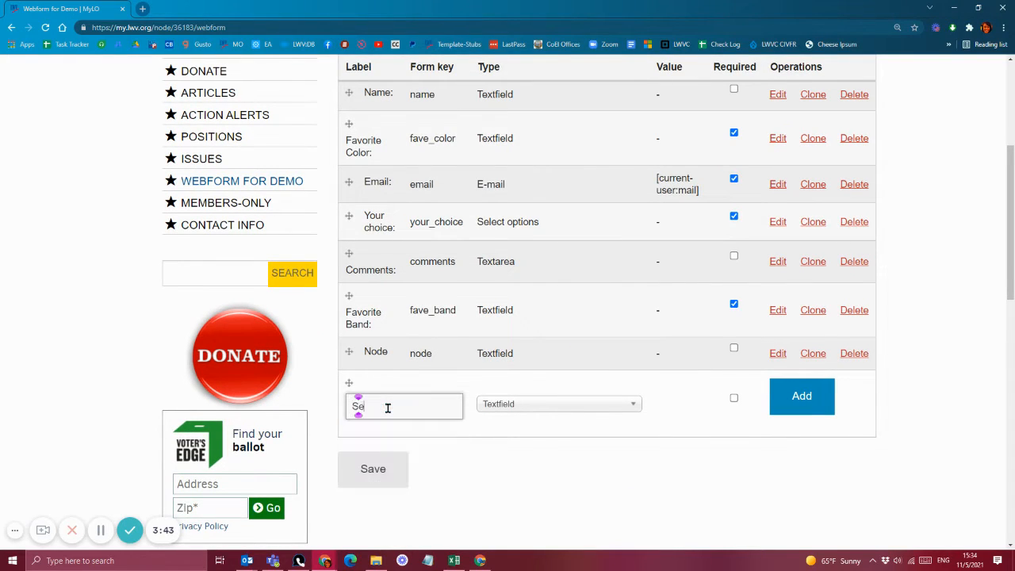
type("condary Ema")
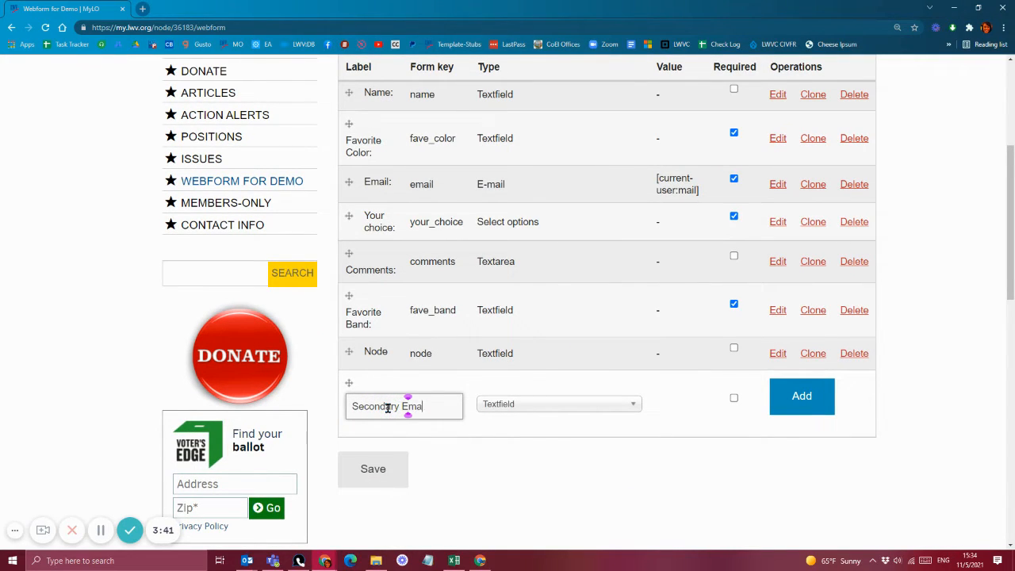
type("il:")
left_click(560, 407)
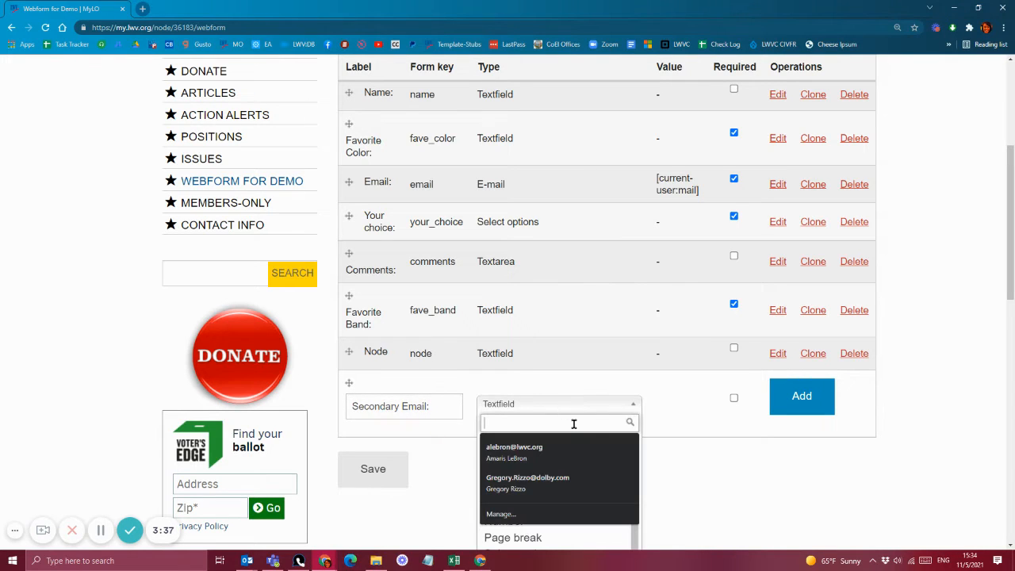
scroll(698, 435, "down", 1)
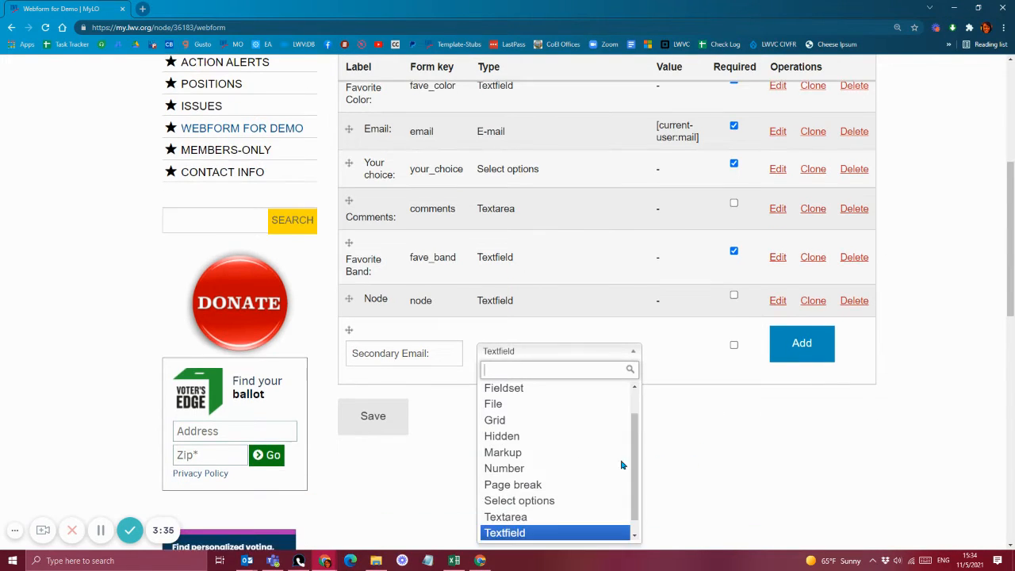
scroll(525, 412, "up", 1)
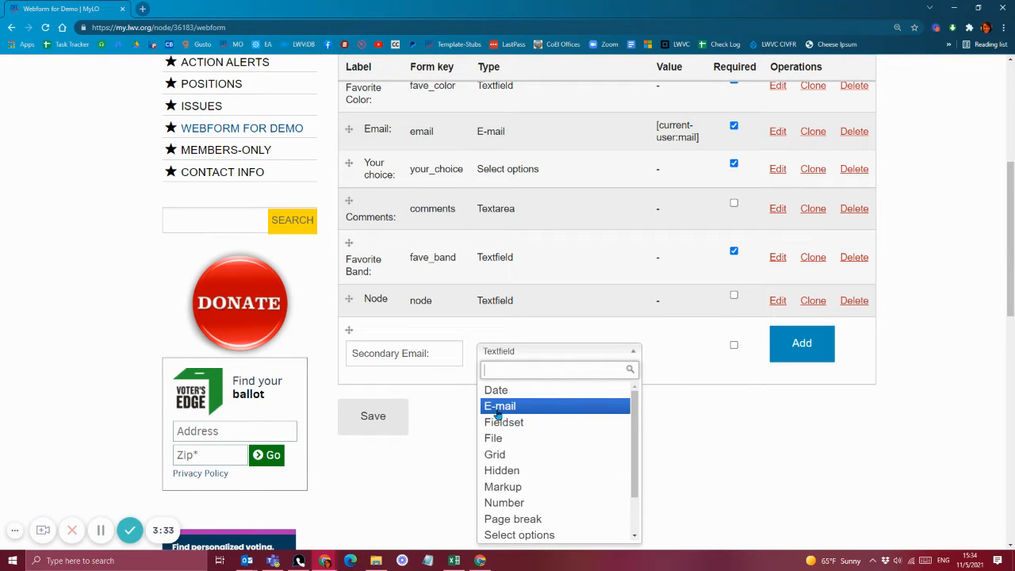
left_click(522, 408)
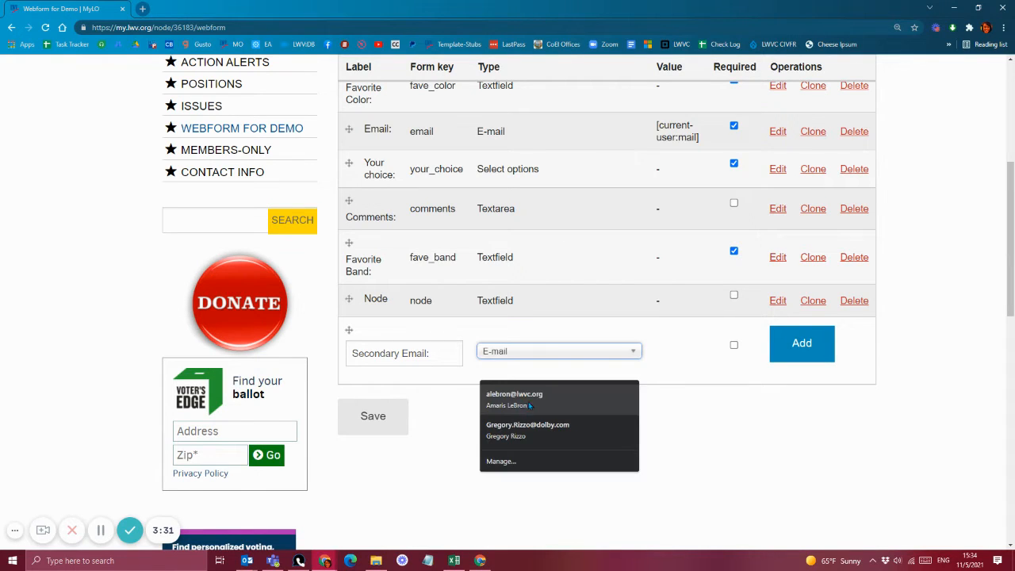
left_click(734, 346)
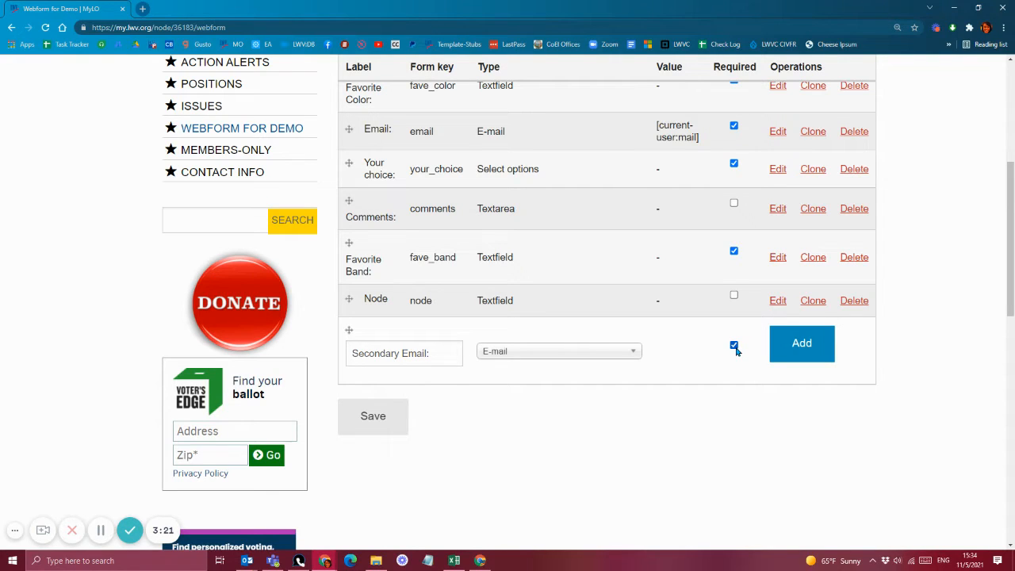
left_click(807, 354)
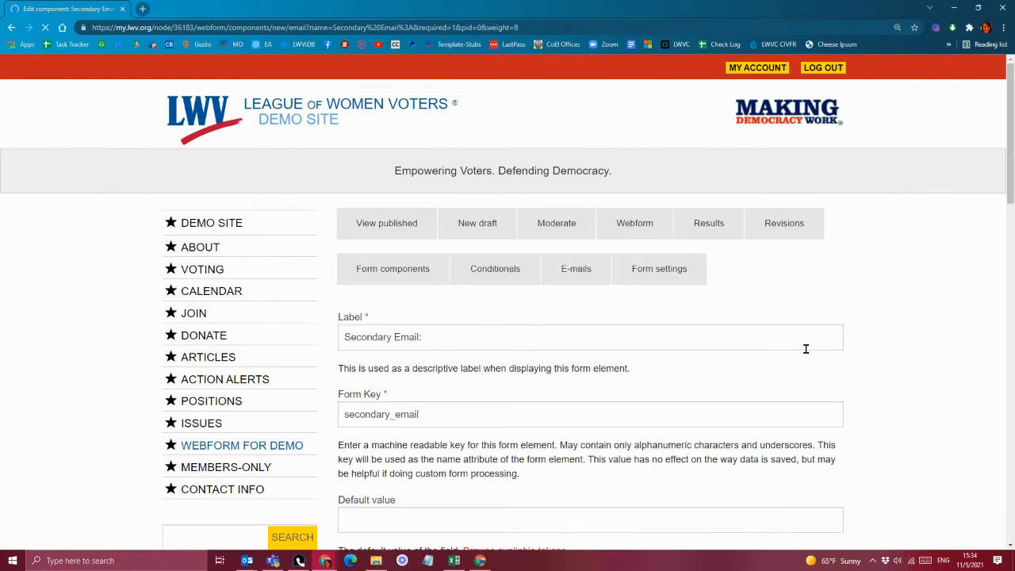
Review the label and form key of the Secondary Email component and enable User email as default
left_click(518, 338)
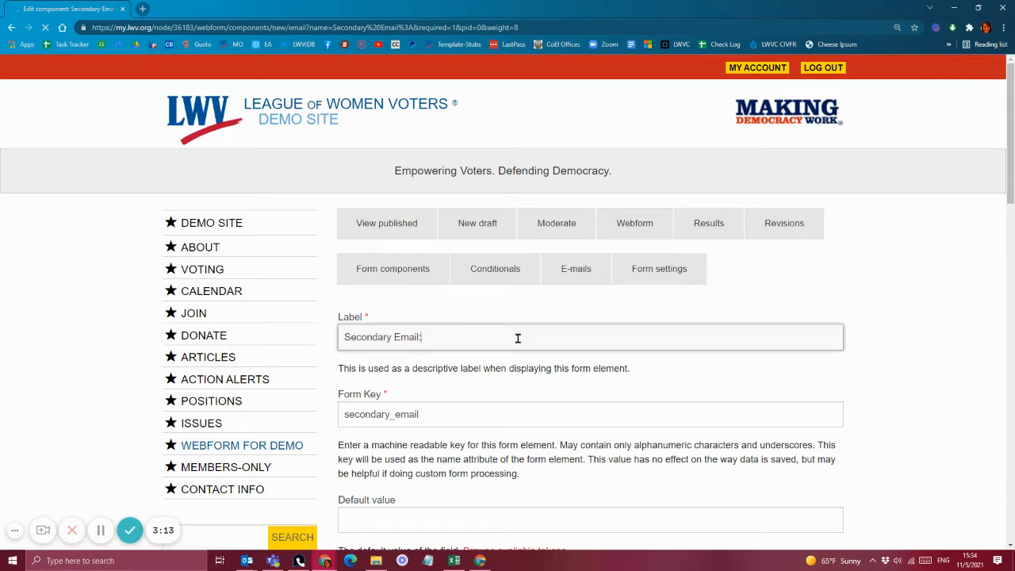
left_click(449, 412)
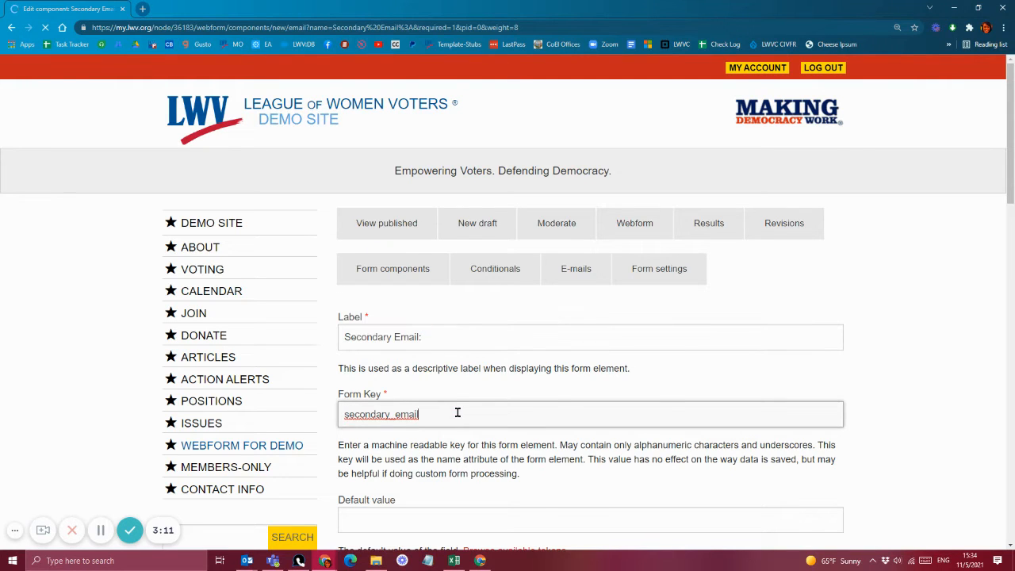
scroll(829, 410, "down", 2)
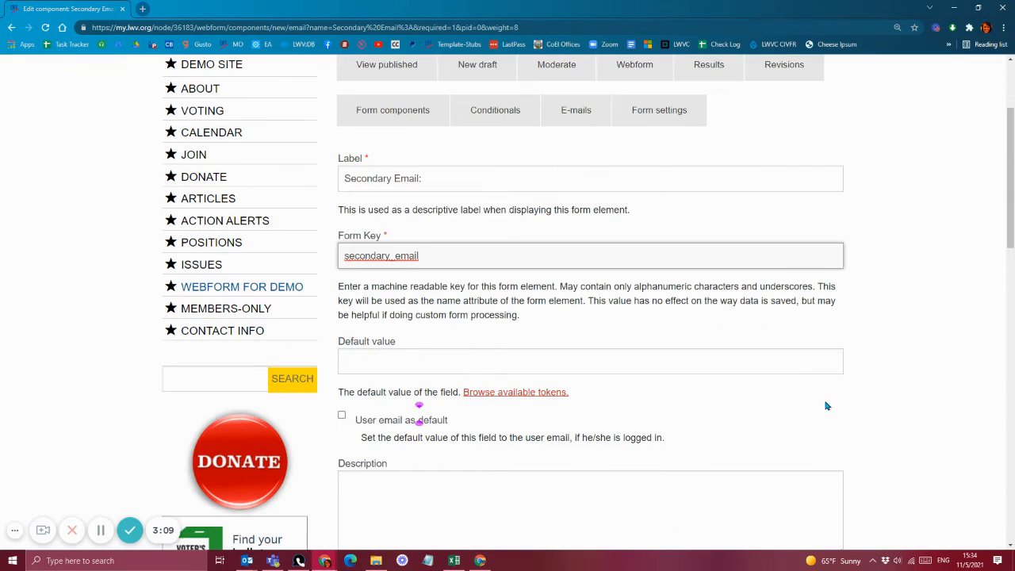
left_click(402, 362)
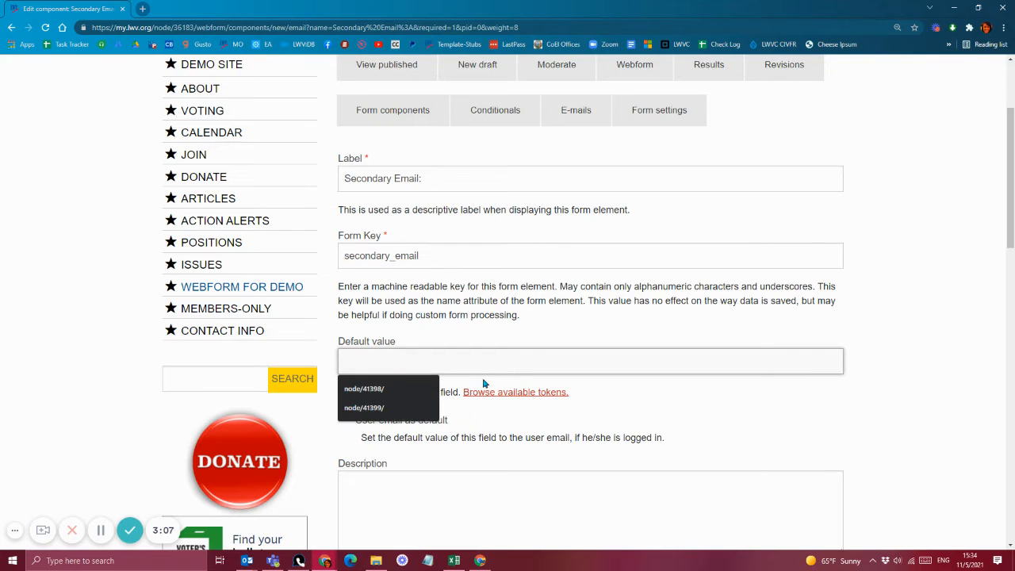
left_click(610, 411)
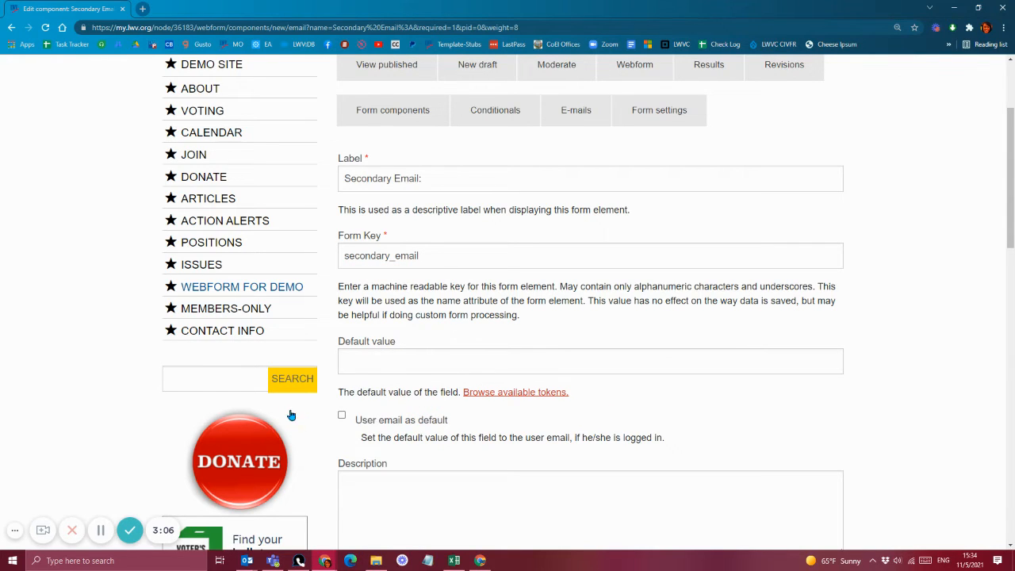
left_click(342, 418)
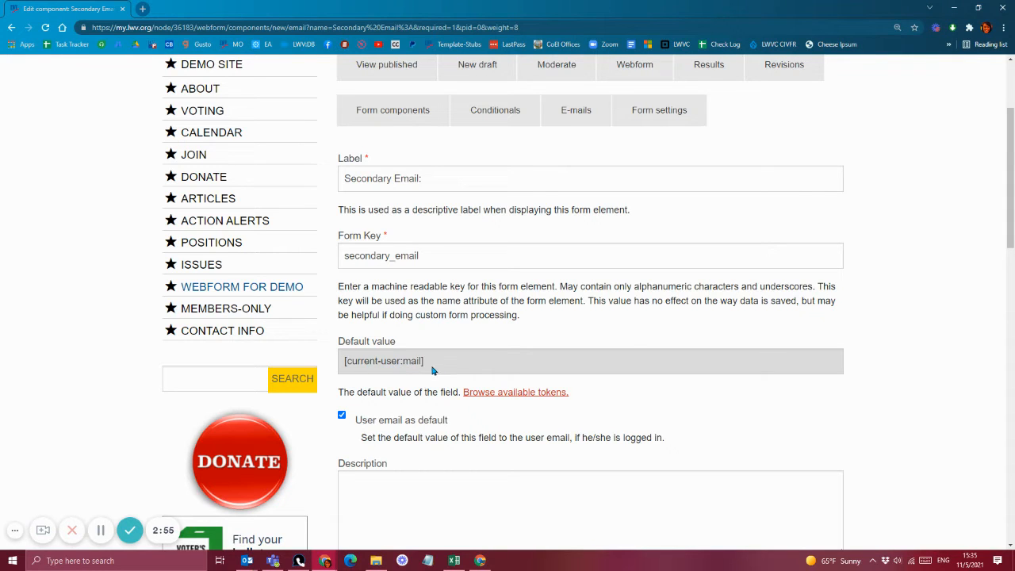
Review the validation and display options of the Secondary Email component, save it and check its row in the components list
scroll(603, 380, "down", 2)
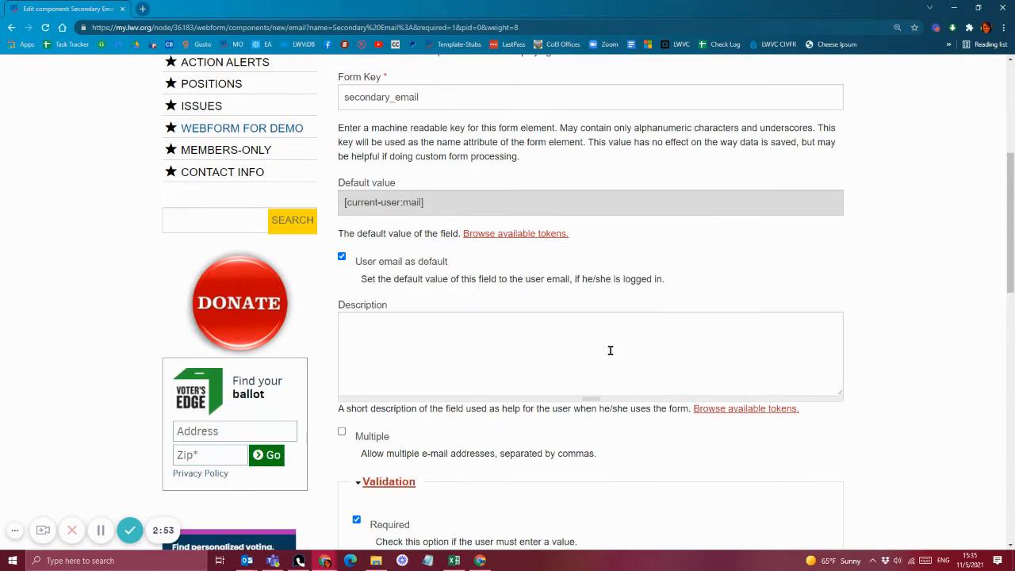
scroll(571, 342, "down", 3)
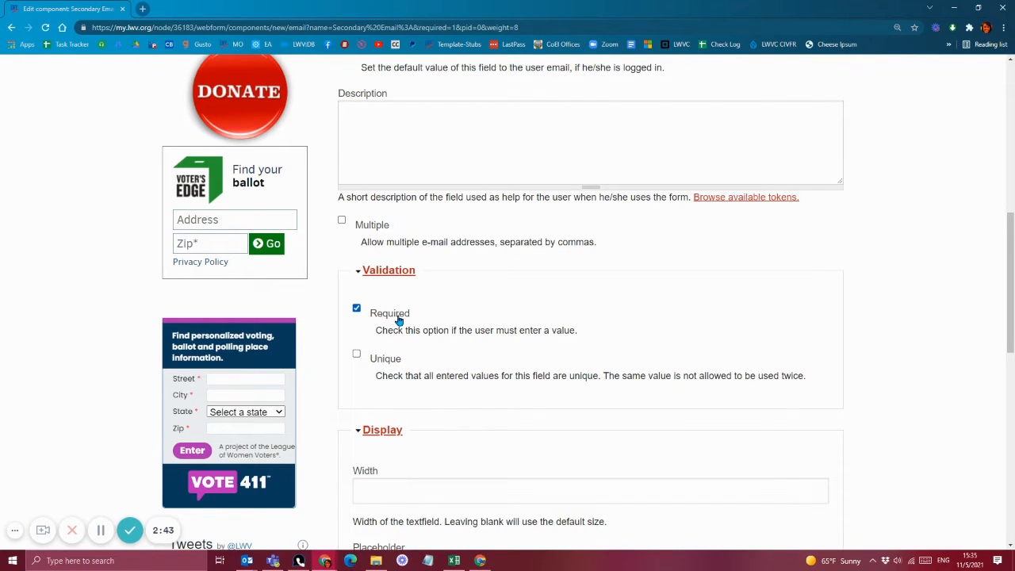
scroll(399, 319, "down", 2)
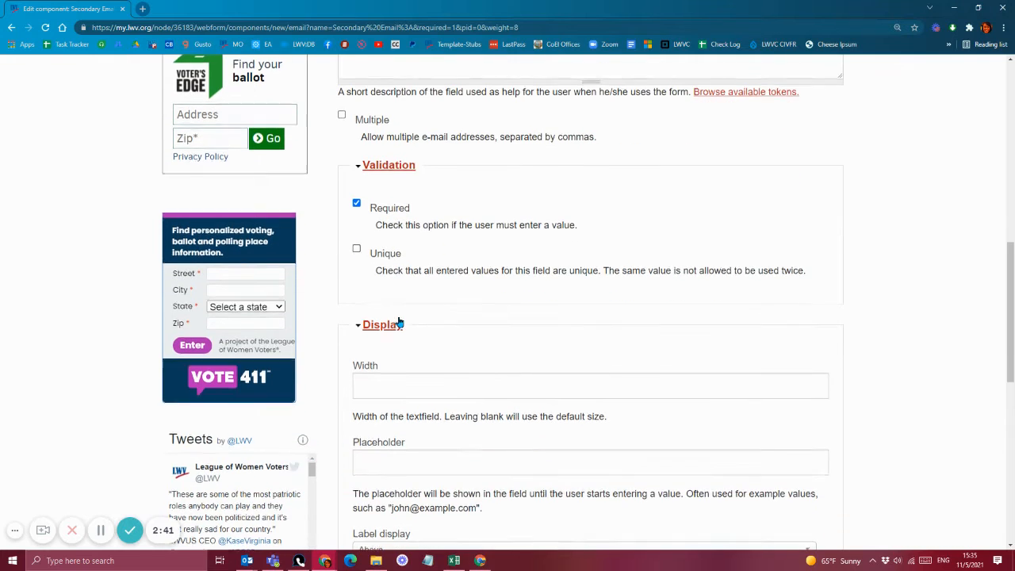
scroll(425, 325, "down", 4)
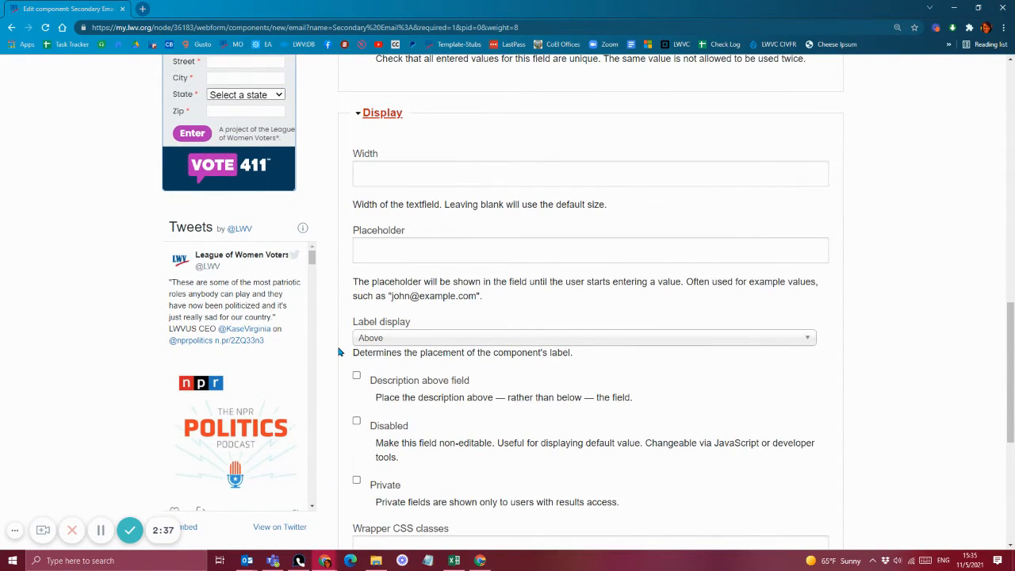
scroll(339, 352, "down", 5)
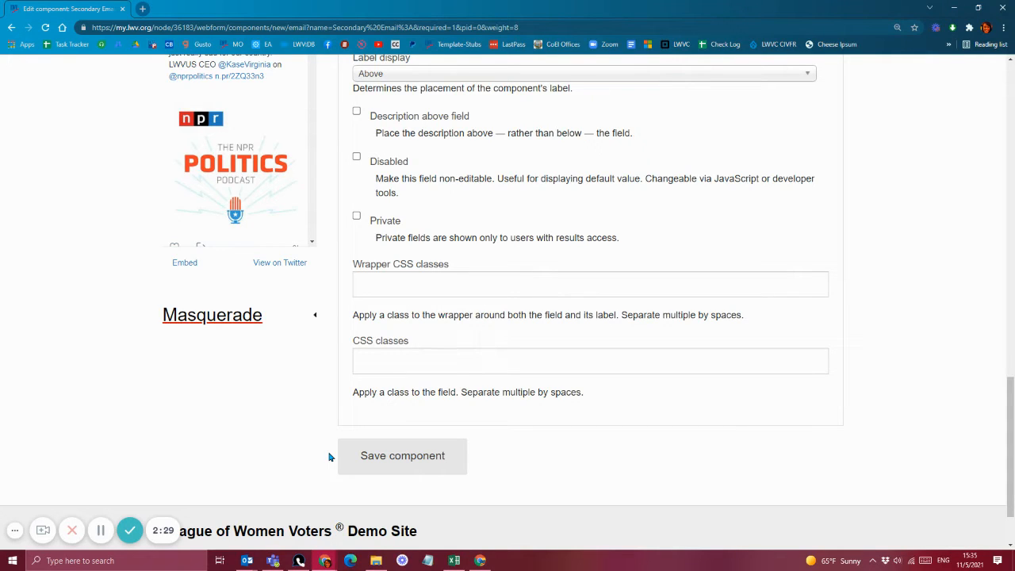
left_click(396, 463)
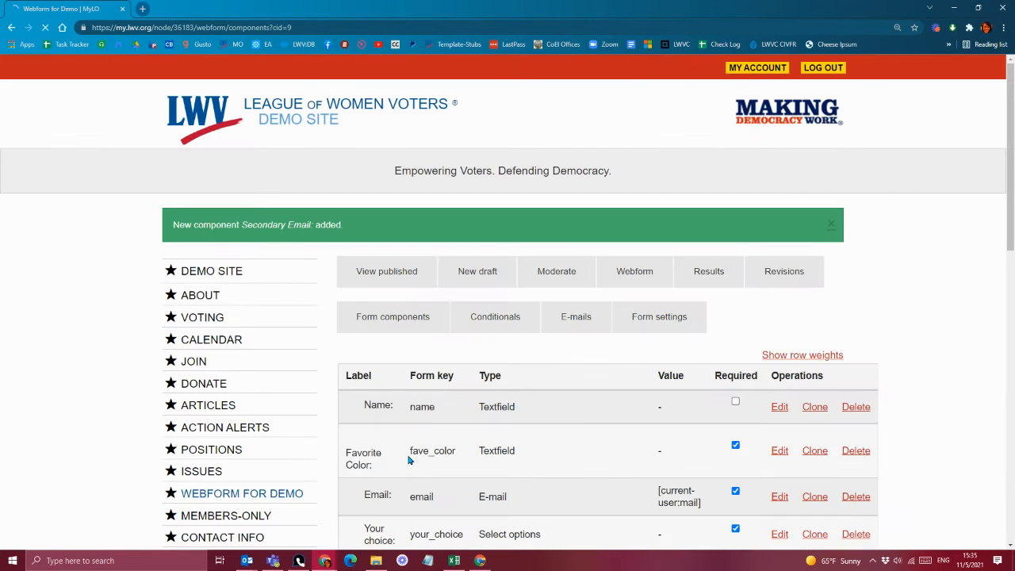
scroll(598, 442, "down", 1)
scroll(597, 443, "down", 6)
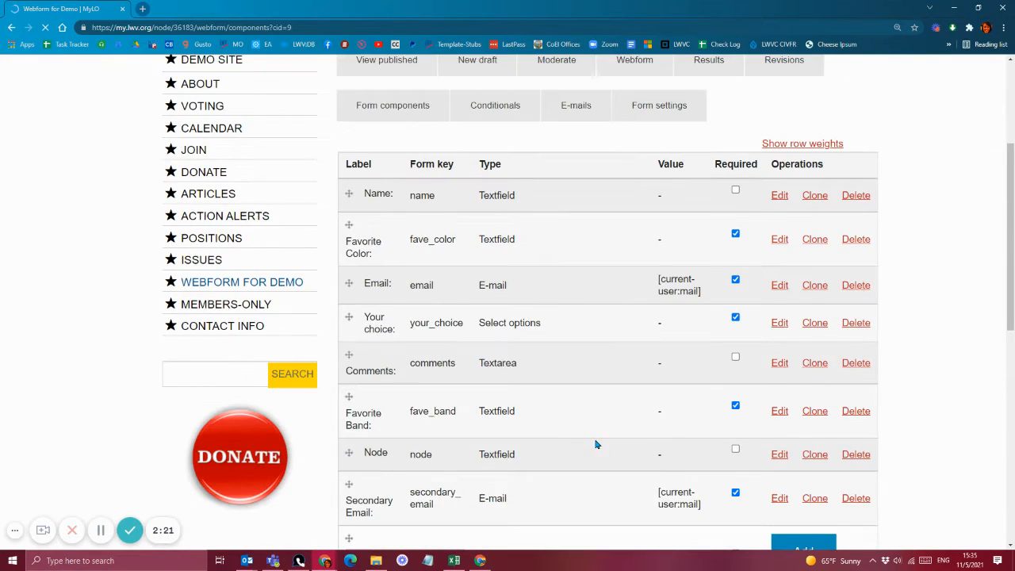
scroll(598, 442, "up", 1)
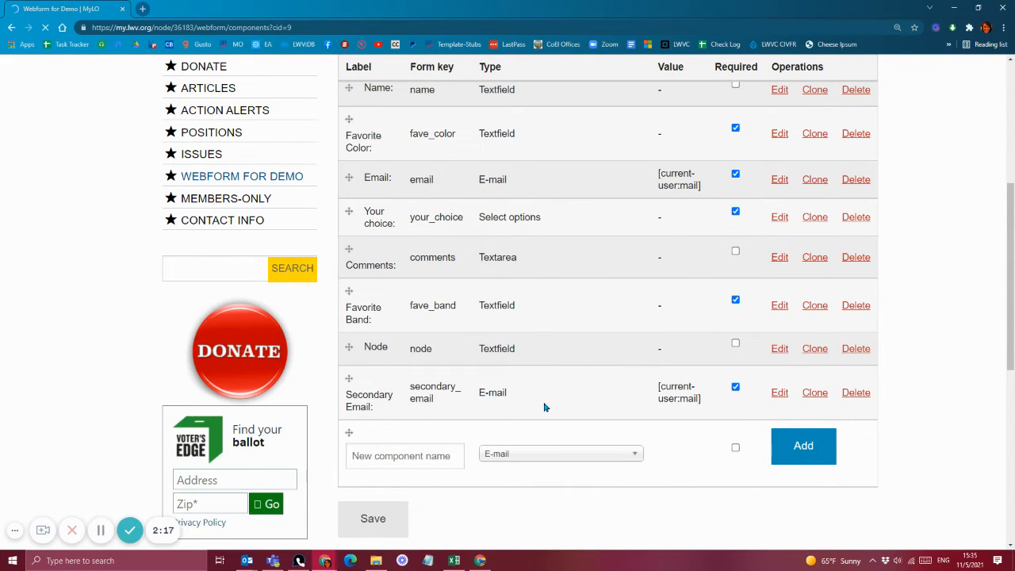
scroll(555, 444, "up", 1)
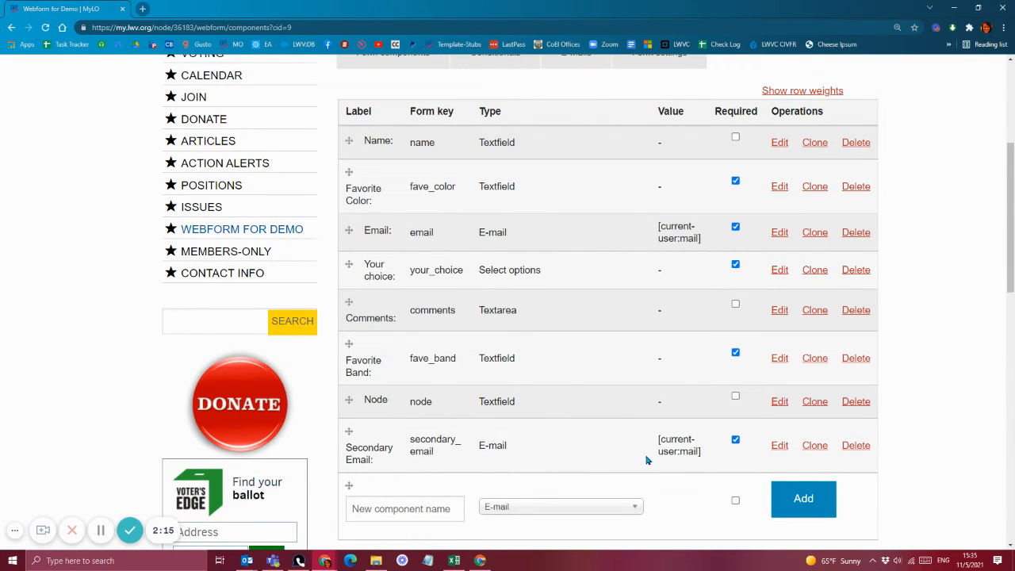
Open the webform's e-mail settings and add a recipient that takes its address from the Email component value
scroll(626, 458, "up", 2)
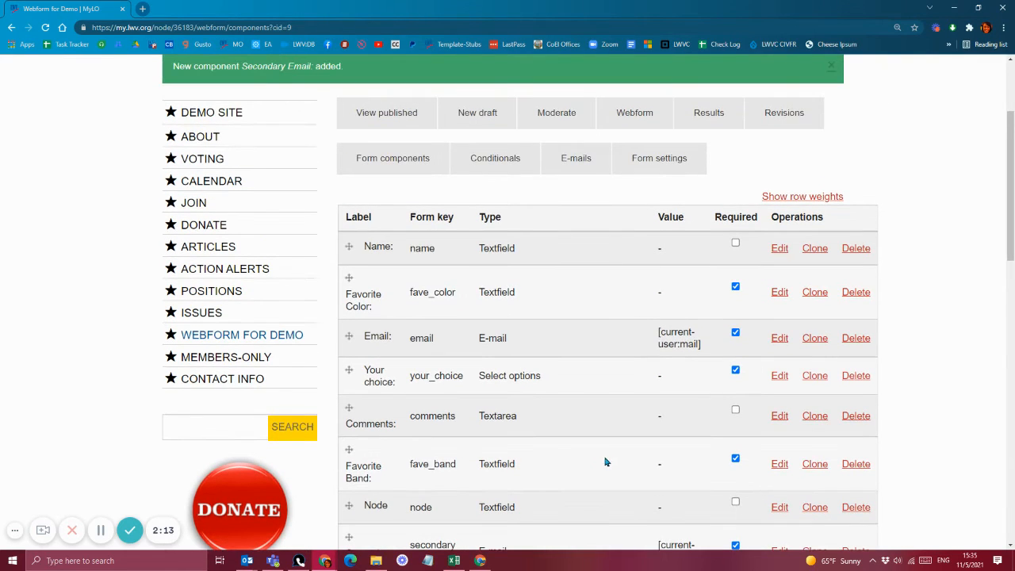
left_click(576, 162)
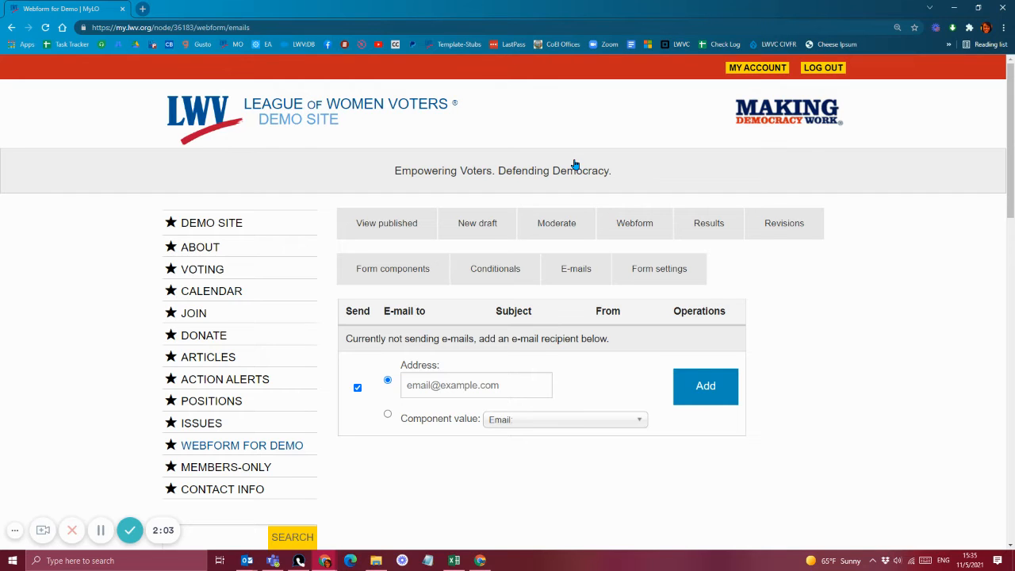
scroll(500, 448, "down", 1)
left_click(567, 367)
type("e")
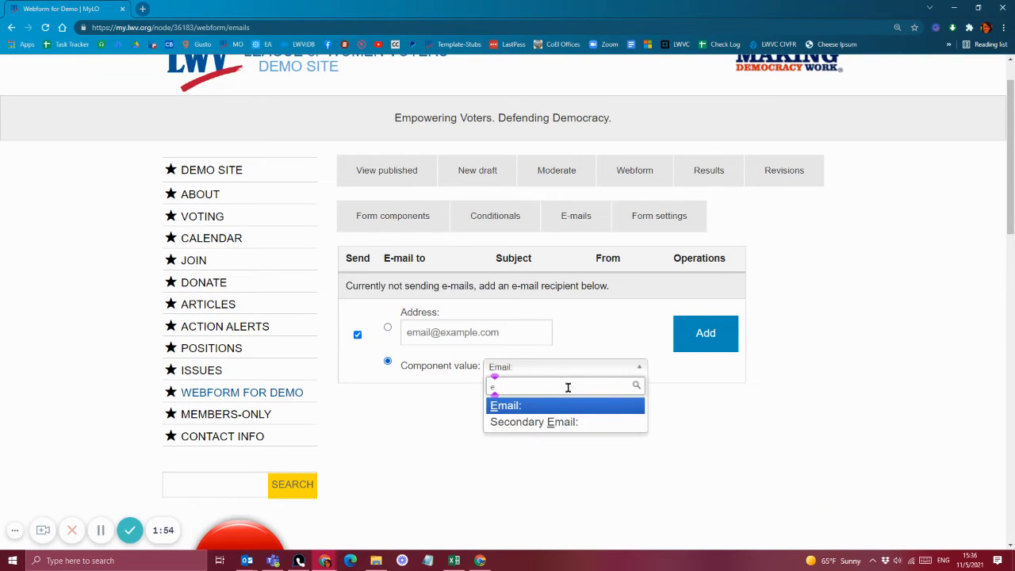
left_click(602, 411)
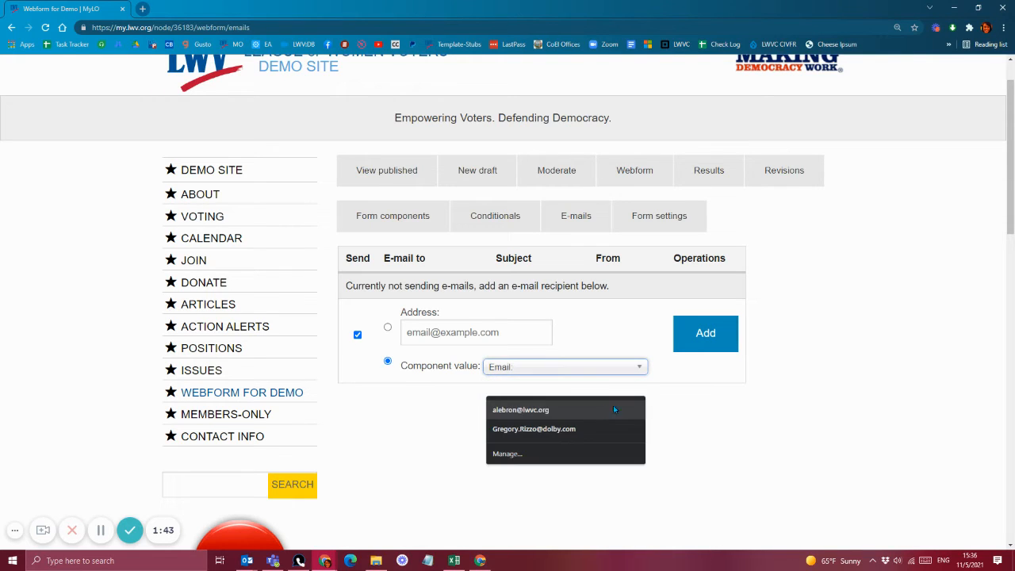
left_click(701, 418)
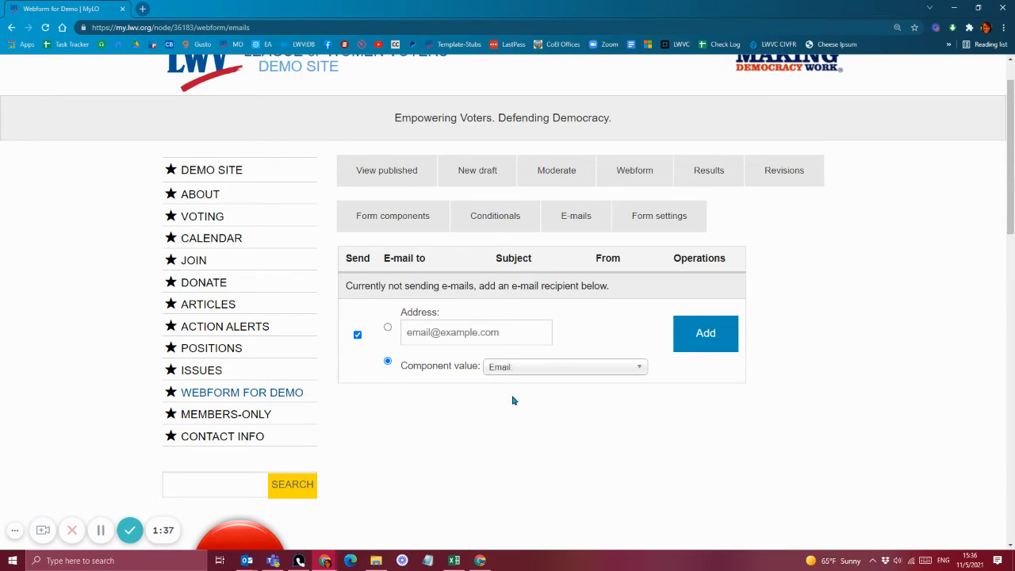
left_click(707, 336)
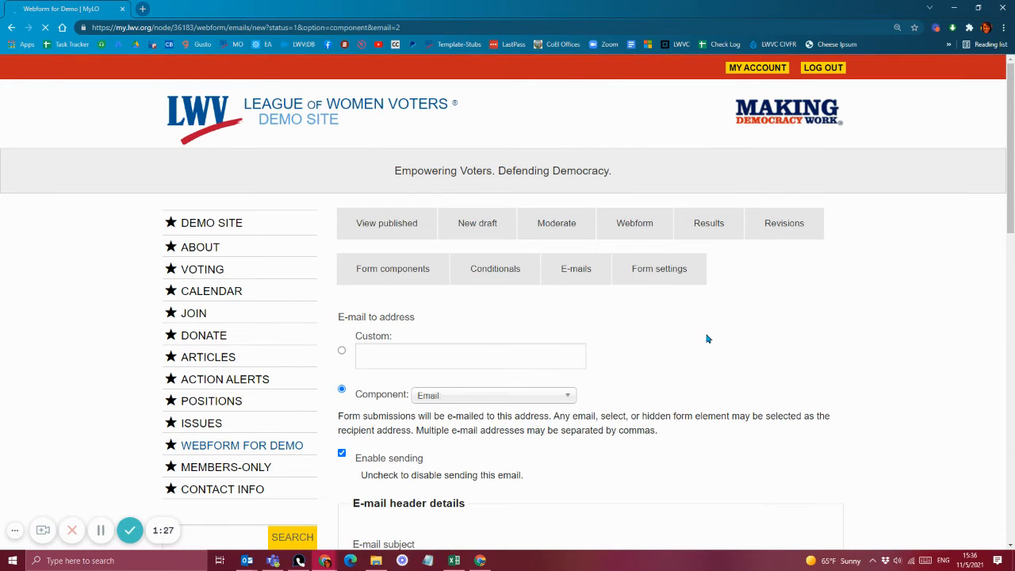
Review the new e-mail's recipient component, default subject and default from address
scroll(708, 339, "down", 2)
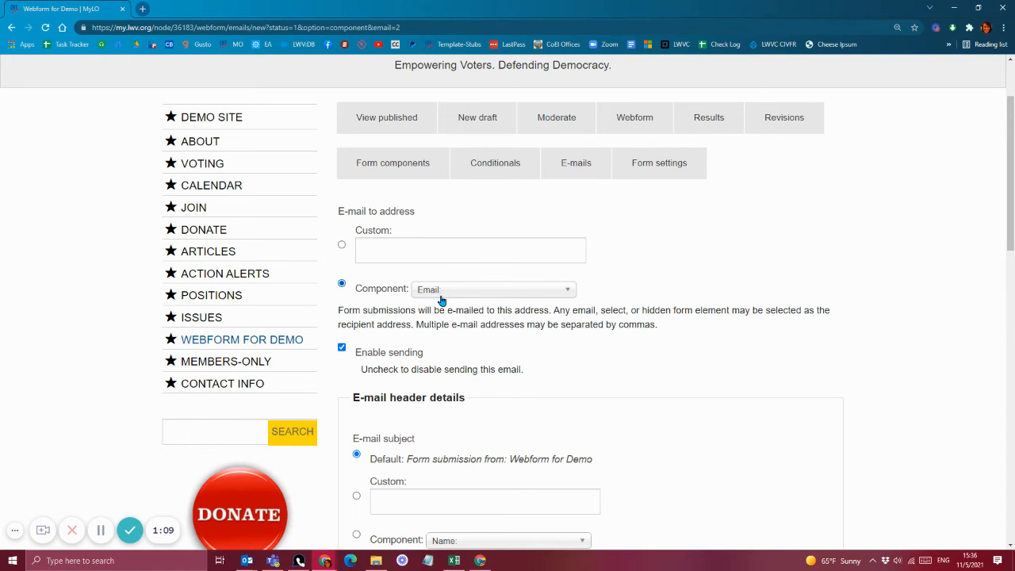
scroll(462, 323, "down", 2)
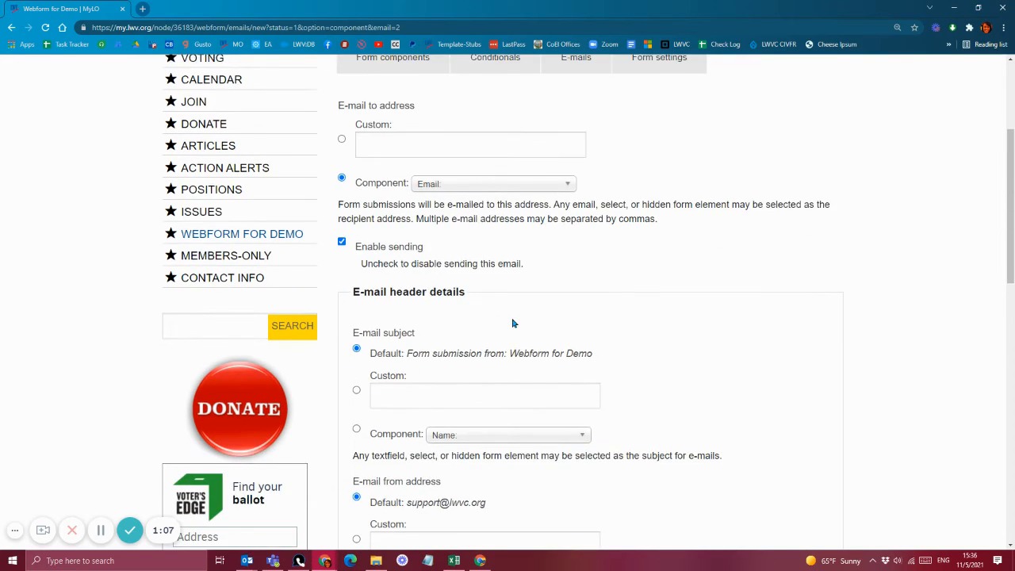
scroll(513, 323, "down", 1)
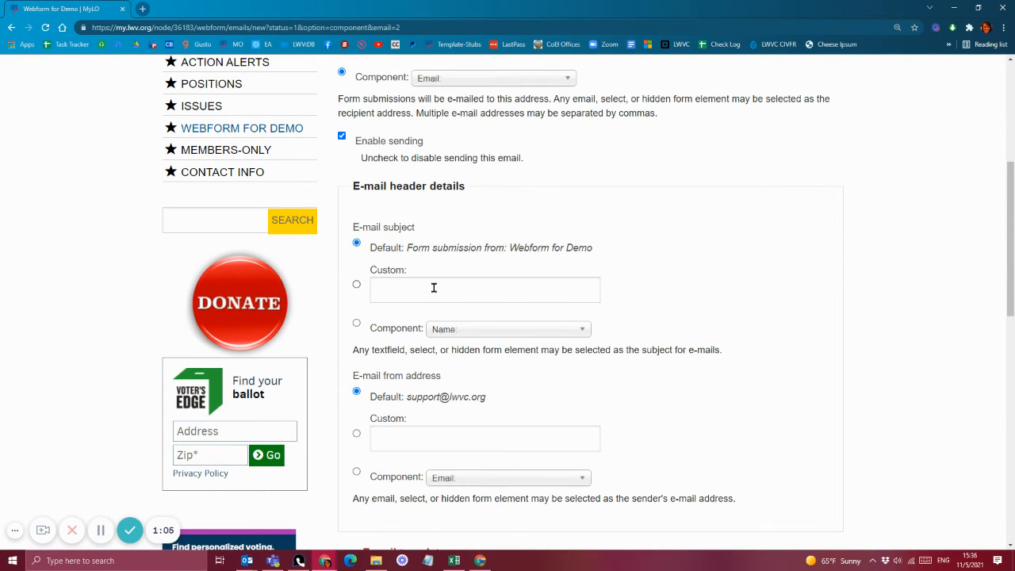
left_click_drag(407, 252, 597, 256)
scroll(594, 259, "down", 2)
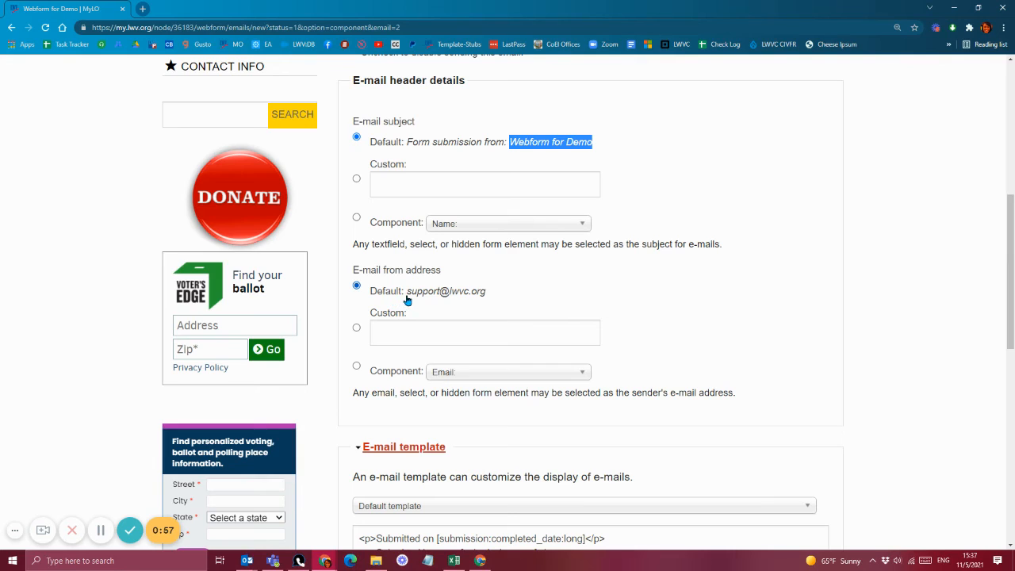
left_click_drag(406, 292, 499, 303)
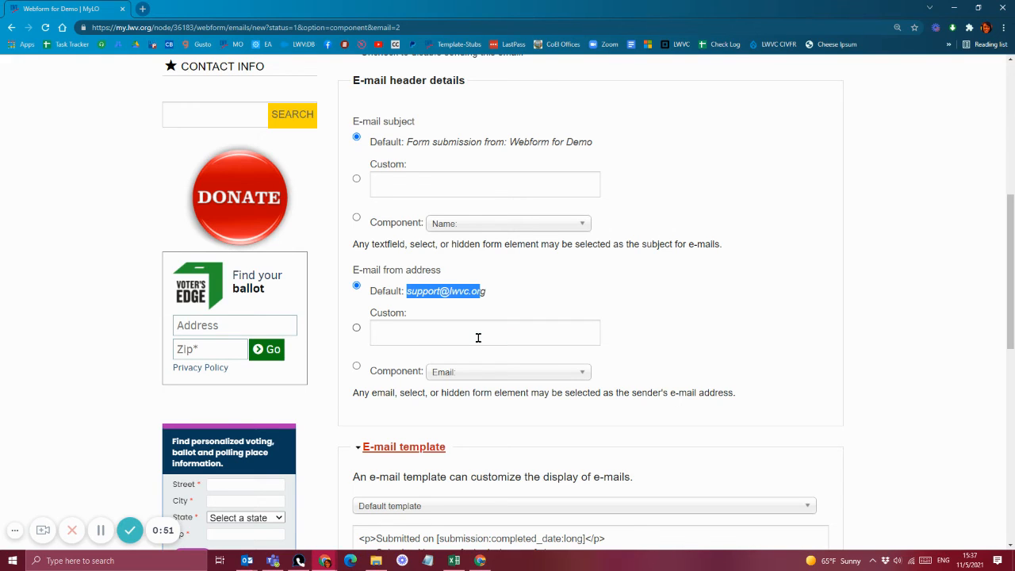
Select a custom from address with its field left blank and try to save the e-mail settings with the default template
left_click(440, 334)
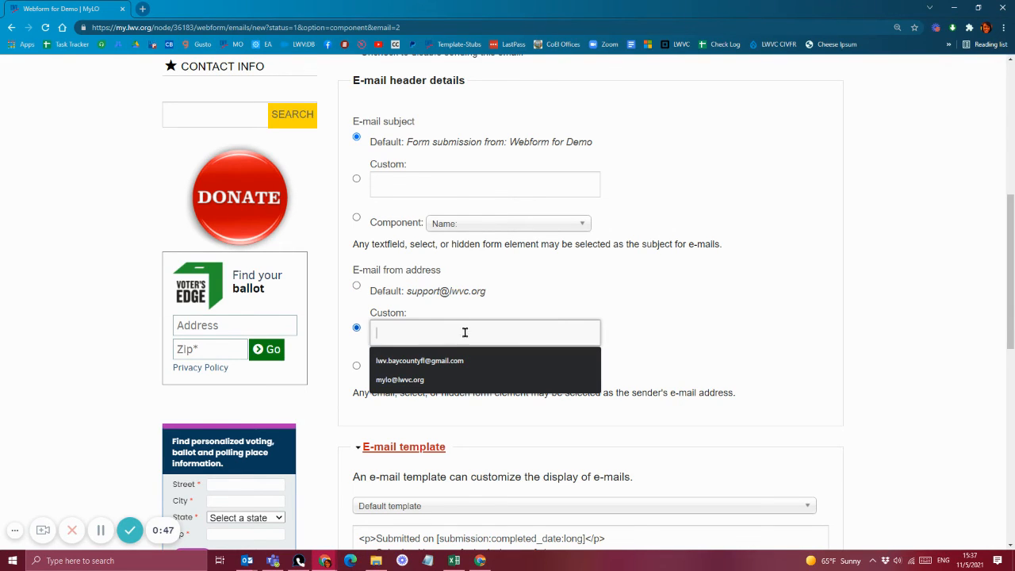
left_click(627, 337)
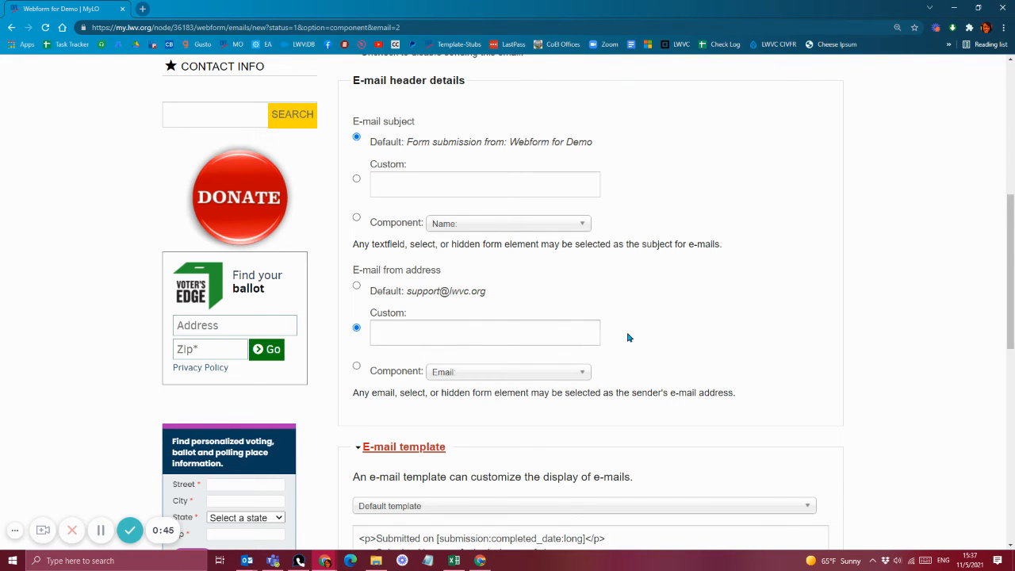
scroll(636, 339, "down", 2)
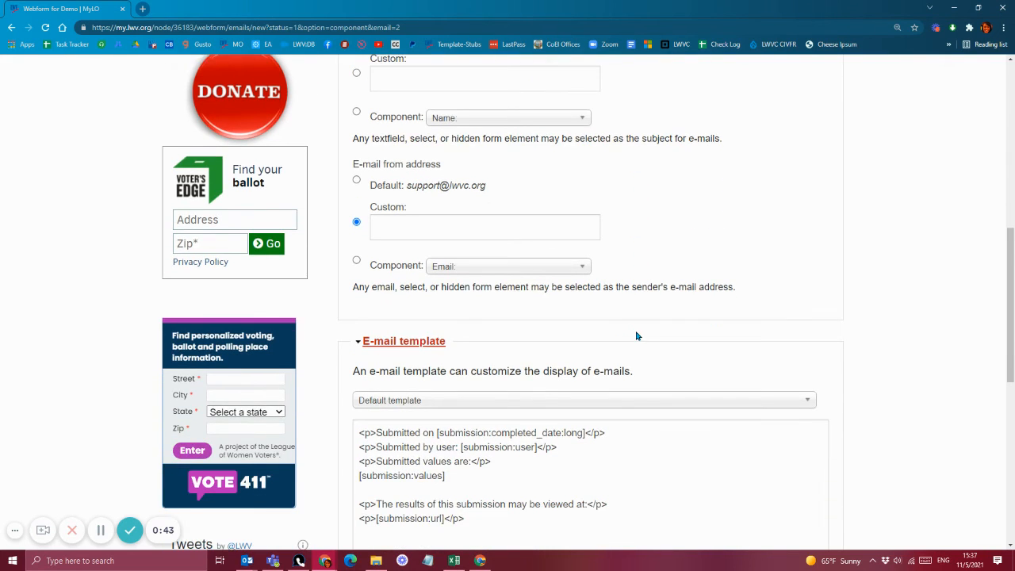
scroll(592, 325, "down", 2)
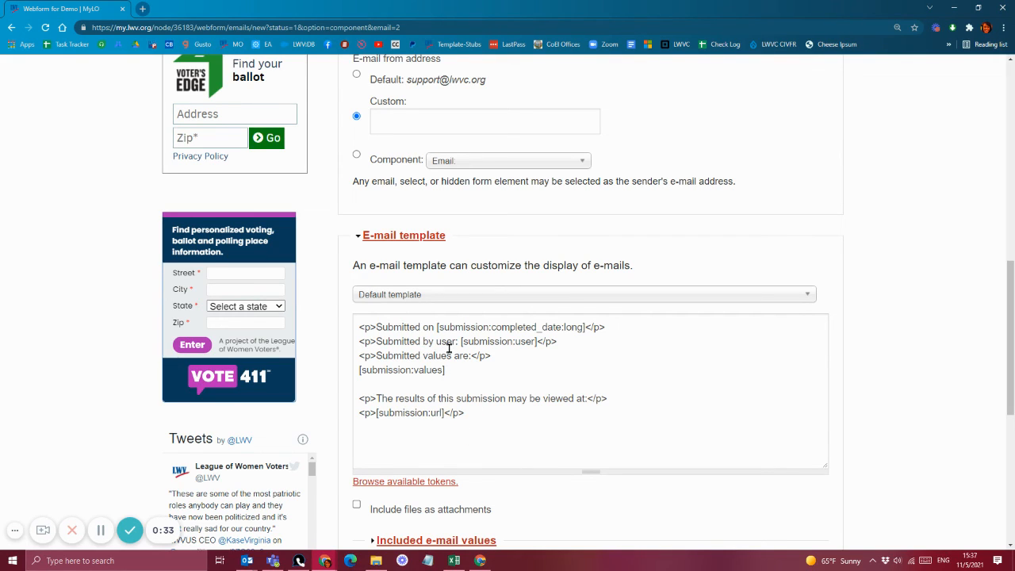
left_click_drag(445, 371, 360, 370)
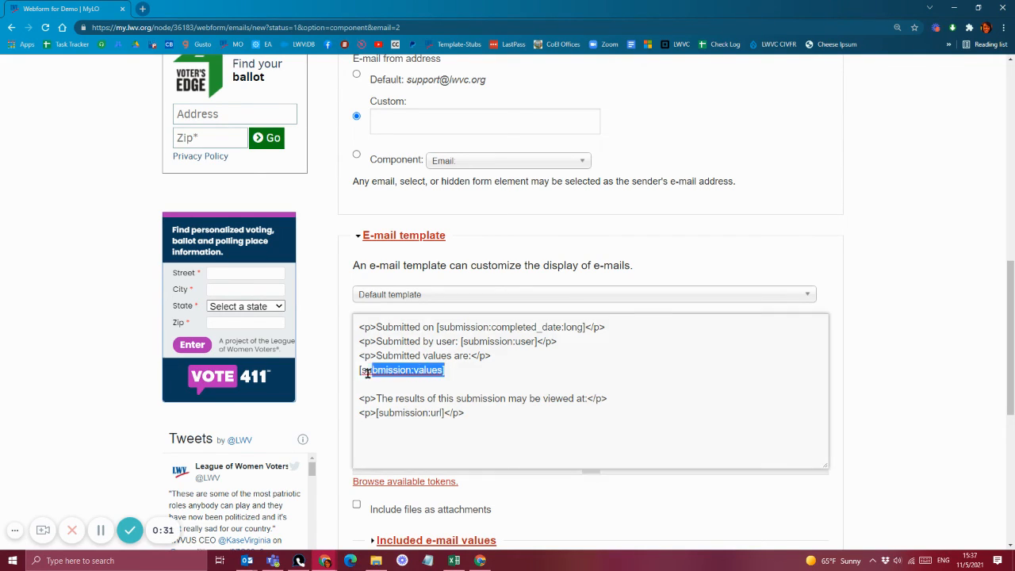
scroll(345, 453, "down", 2)
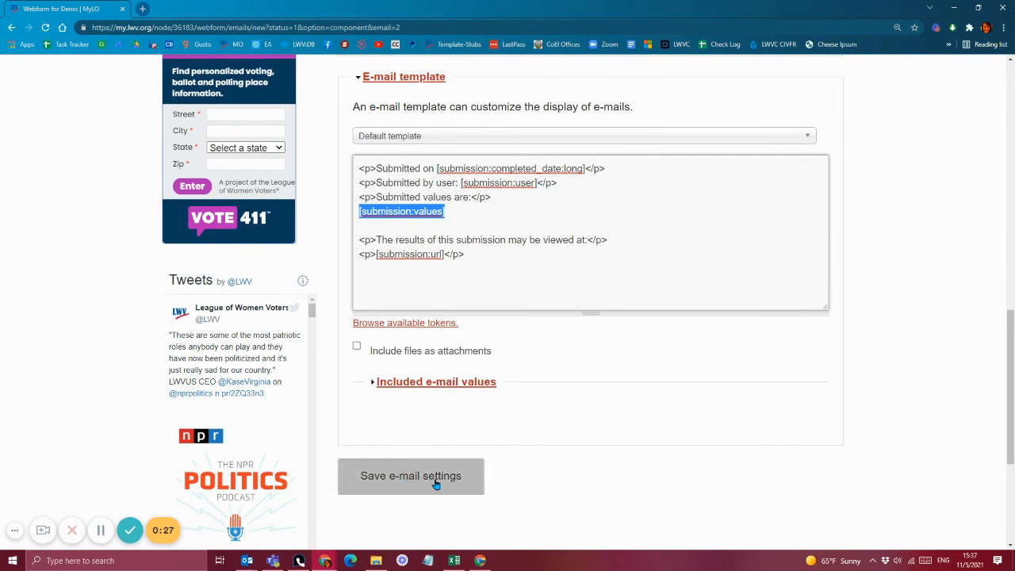
left_click(397, 484)
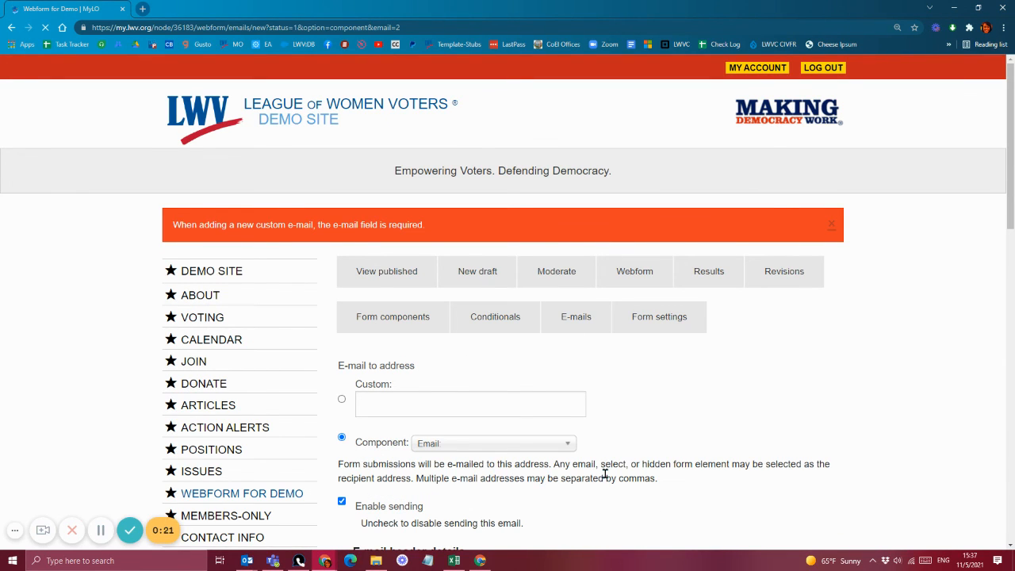
Select the Email component again as the e-mail's recipient address
scroll(606, 479, "down", 1)
scroll(606, 480, "down", 1)
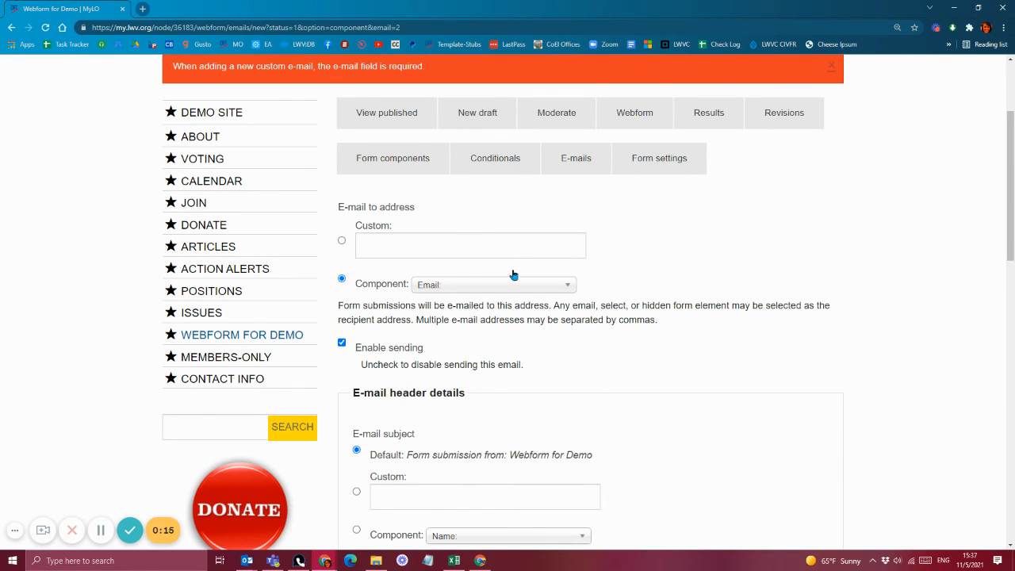
left_click(470, 288)
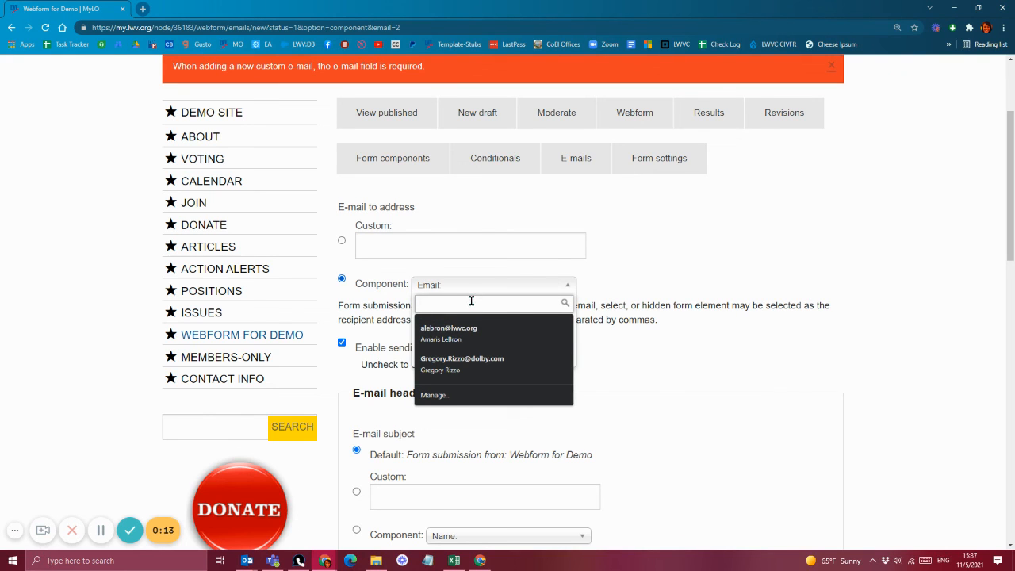
type("we")
key("BackSpace")
key("BackSpace")
type("e")
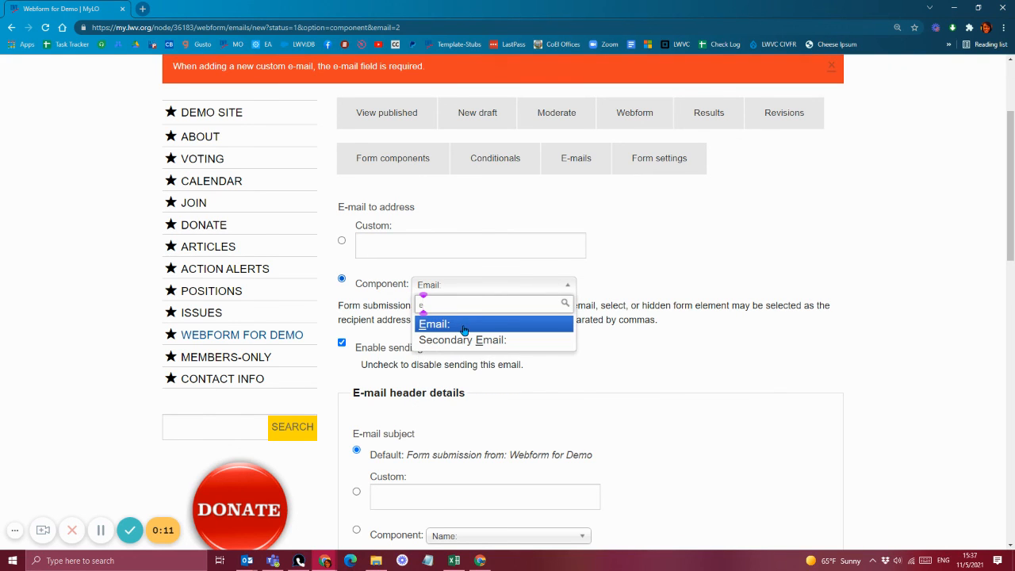
left_click(464, 327)
Set the e-mail from address back to the default option and save the e-mail settings
scroll(611, 388, "down", 10)
scroll(468, 411, "up", 5)
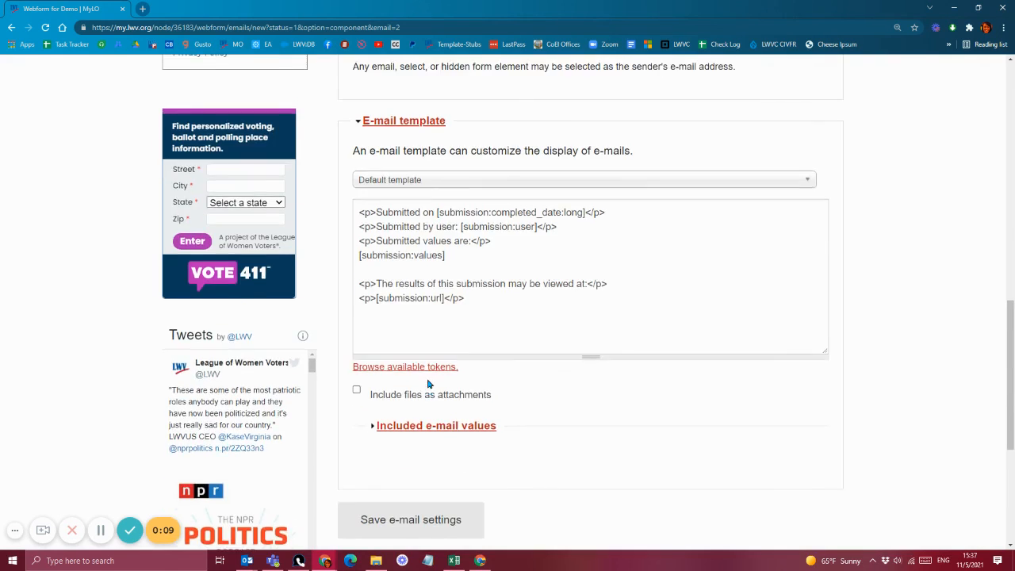
left_click(357, 177)
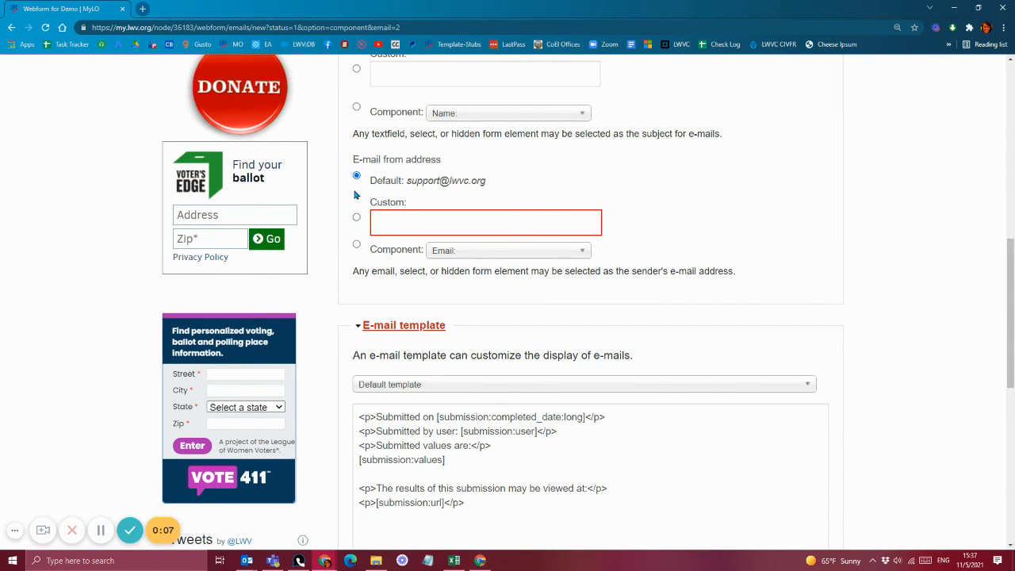
scroll(324, 334, "down", 3)
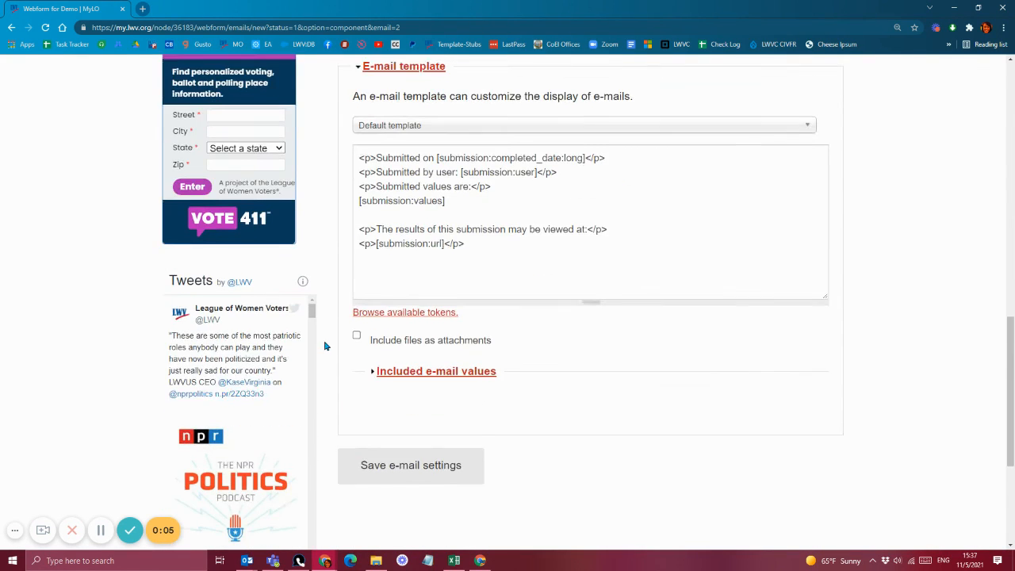
left_click(385, 461)
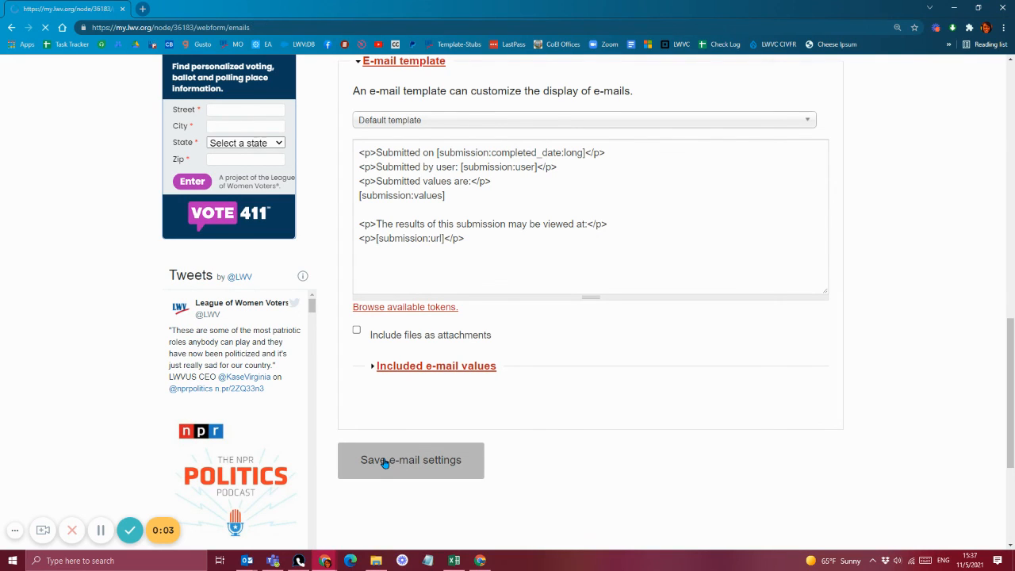